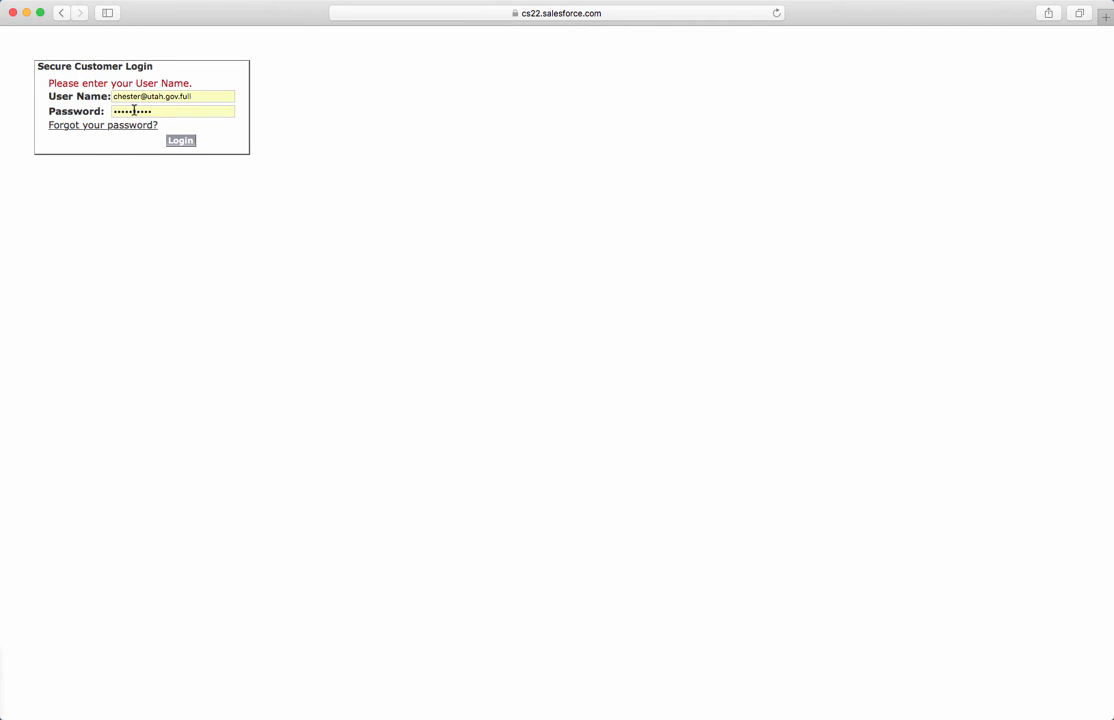
# Step: Sign in to the portal and review the four recent 2015 O&M tasks on the home page
pyautogui.click(180, 141)
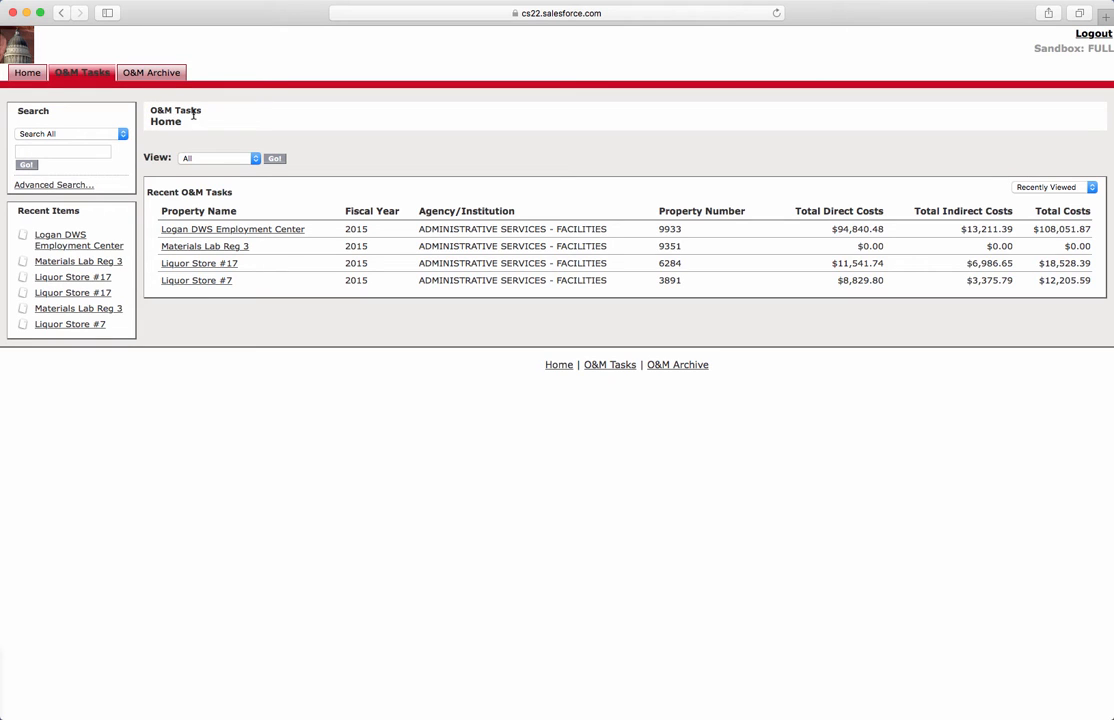
pyautogui.tripleClick(174, 193)
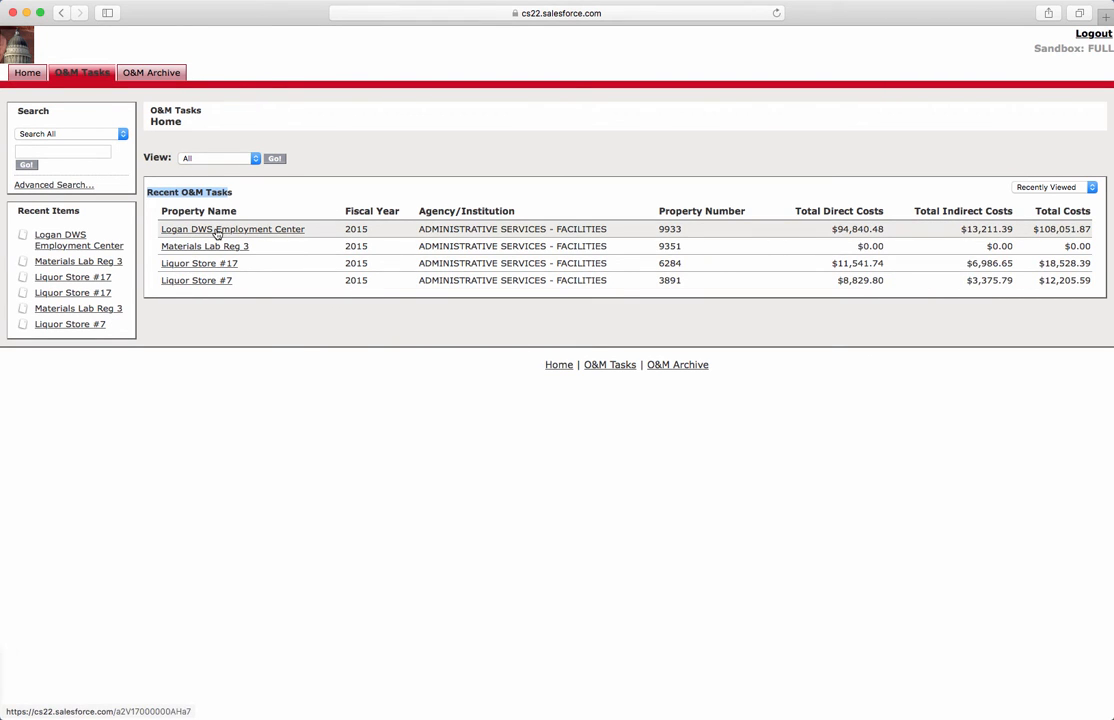
pyautogui.click(244, 185)
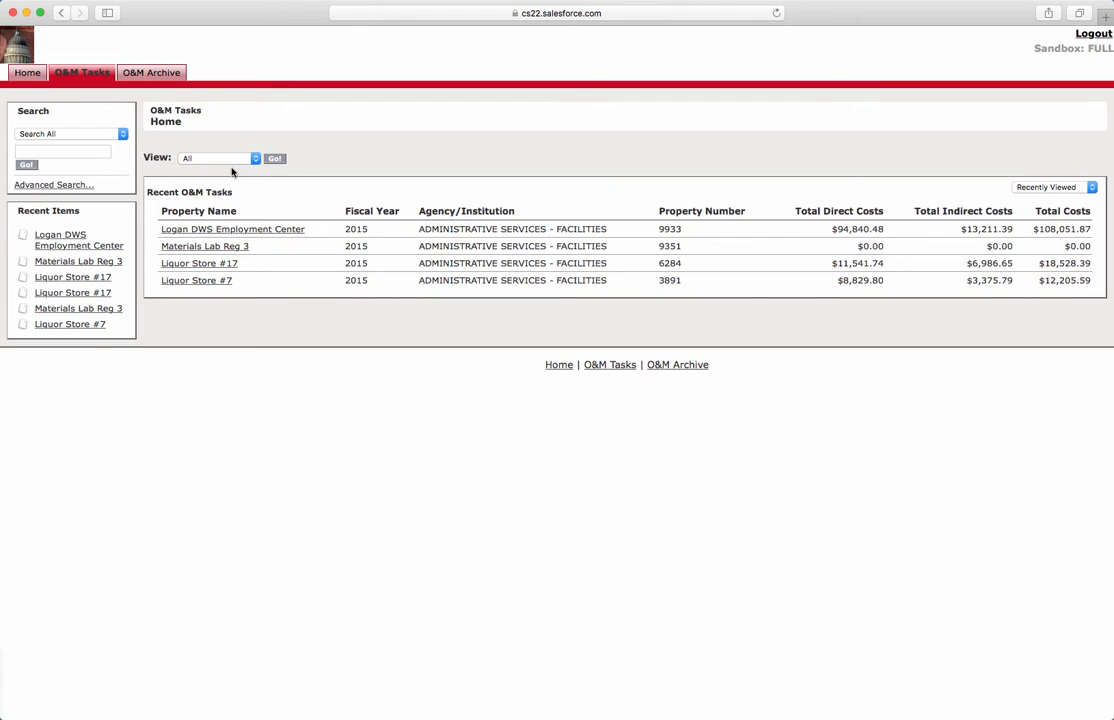
# Step: Show the Tasks To Do view sorted A–Z by property name, noting property number 7277
pyautogui.click(222, 160)
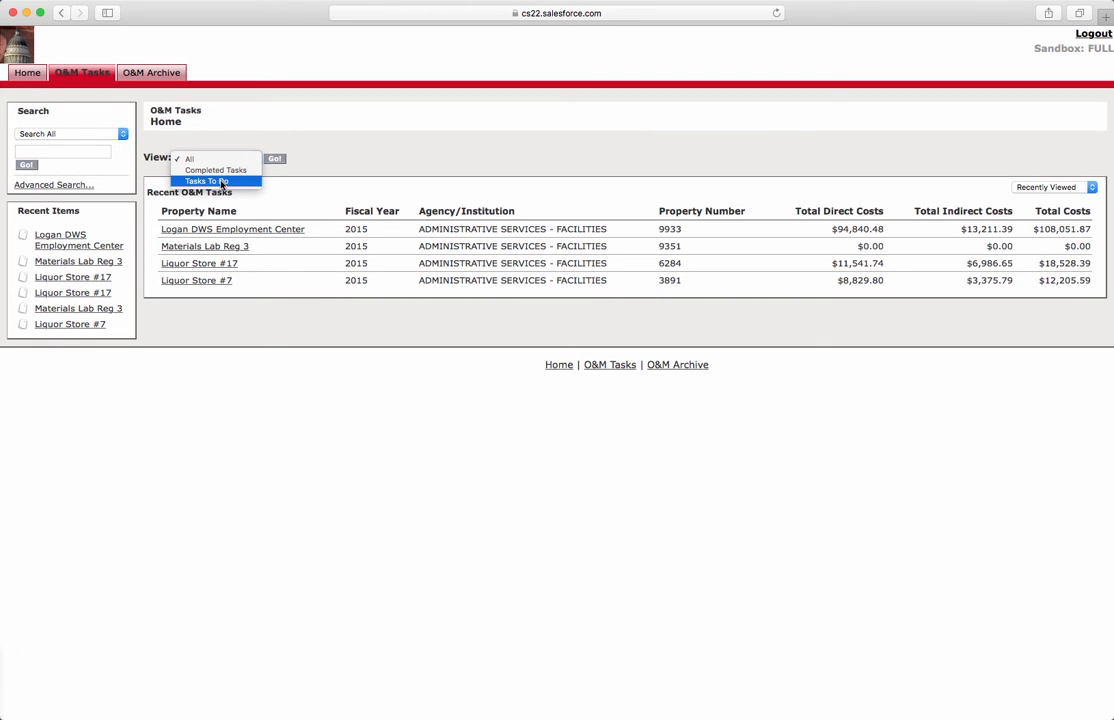
pyautogui.click(222, 181)
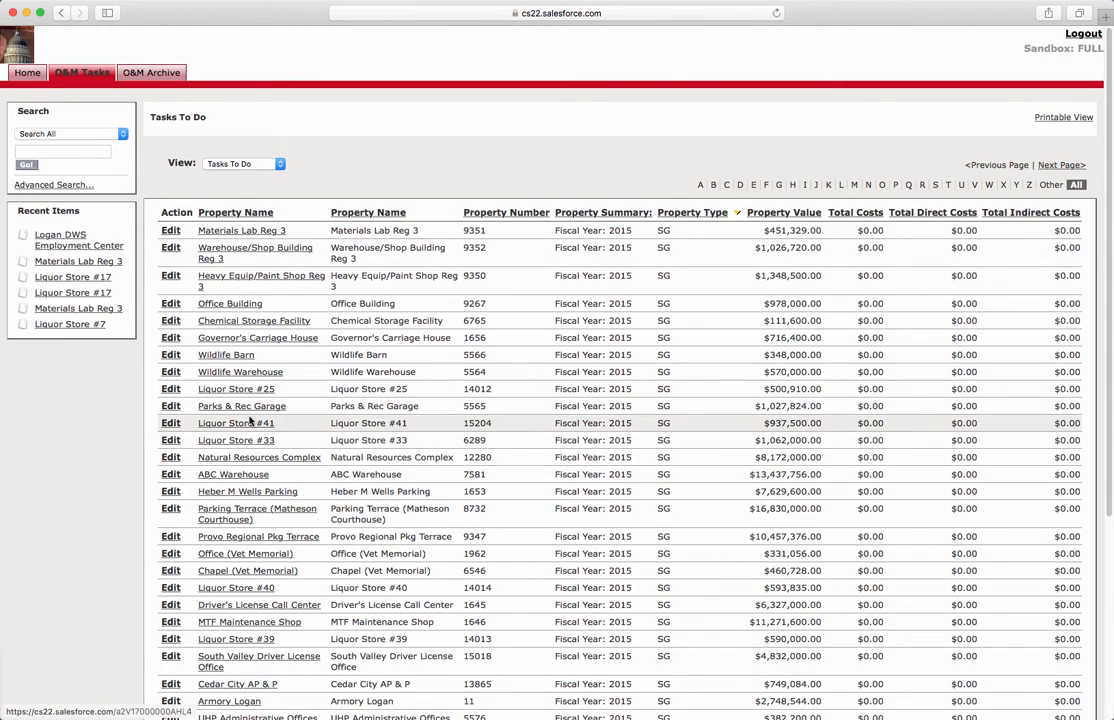
pyautogui.click(246, 214)
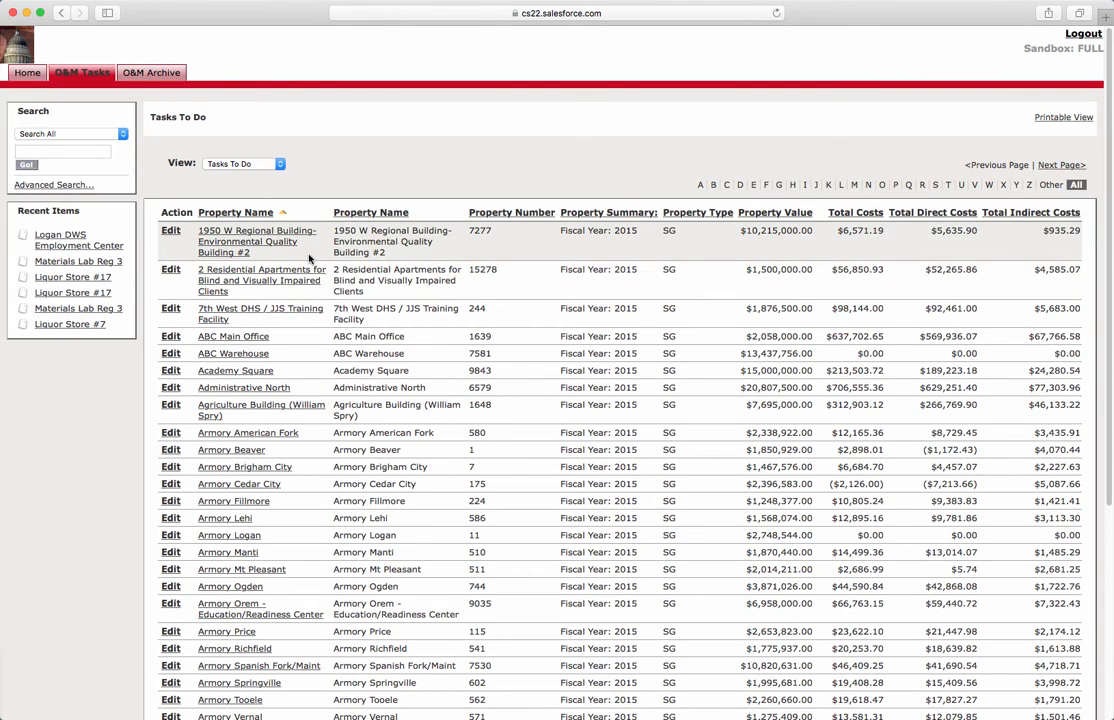
pyautogui.doubleClick(478, 231)
pyautogui.scroll(-10, 441, 614)
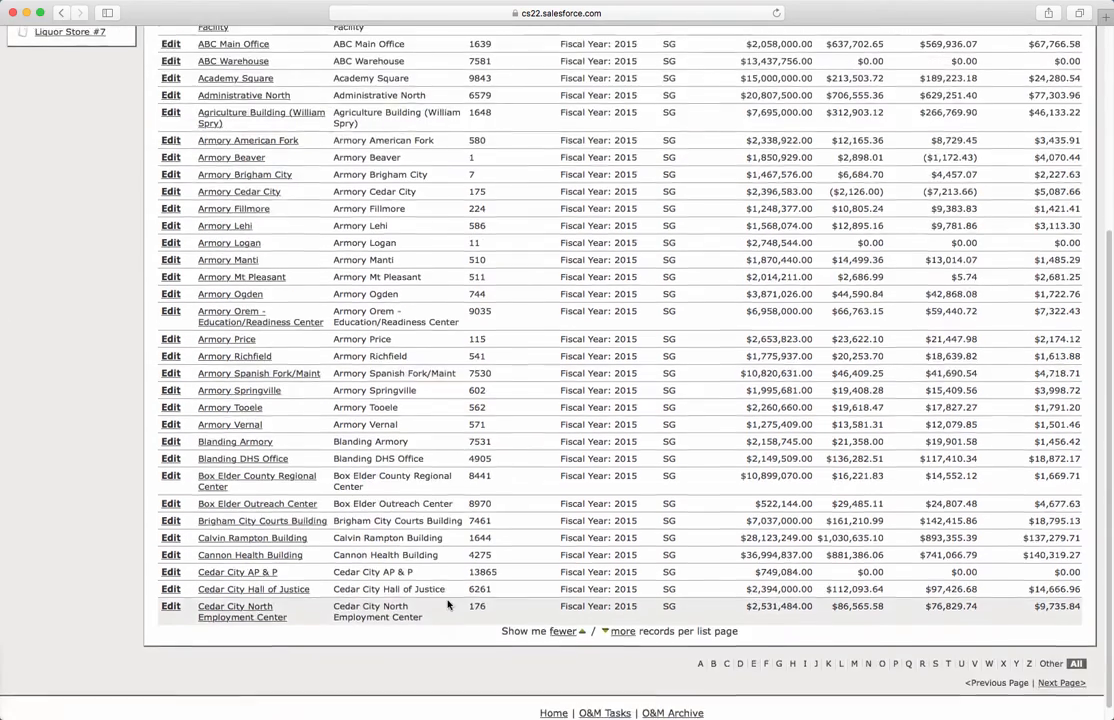
pyautogui.scroll(10, 450, 639)
# Step: Search the portal for property number 7277
pyautogui.click(74, 149)
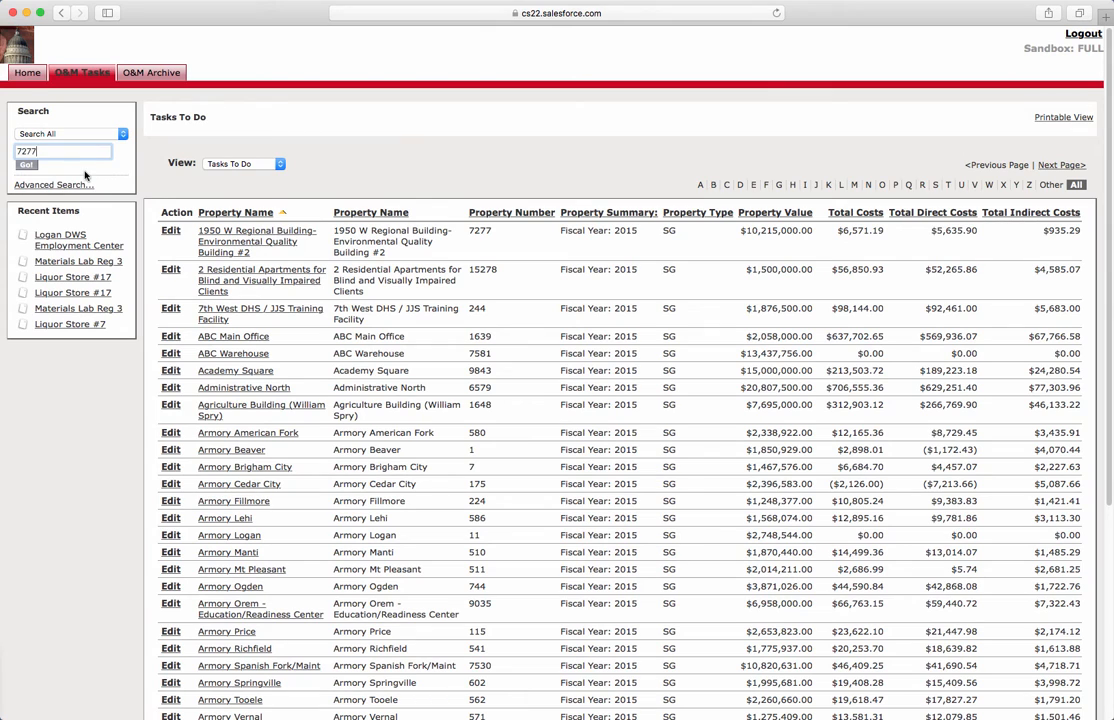
pyautogui.click(26, 164)
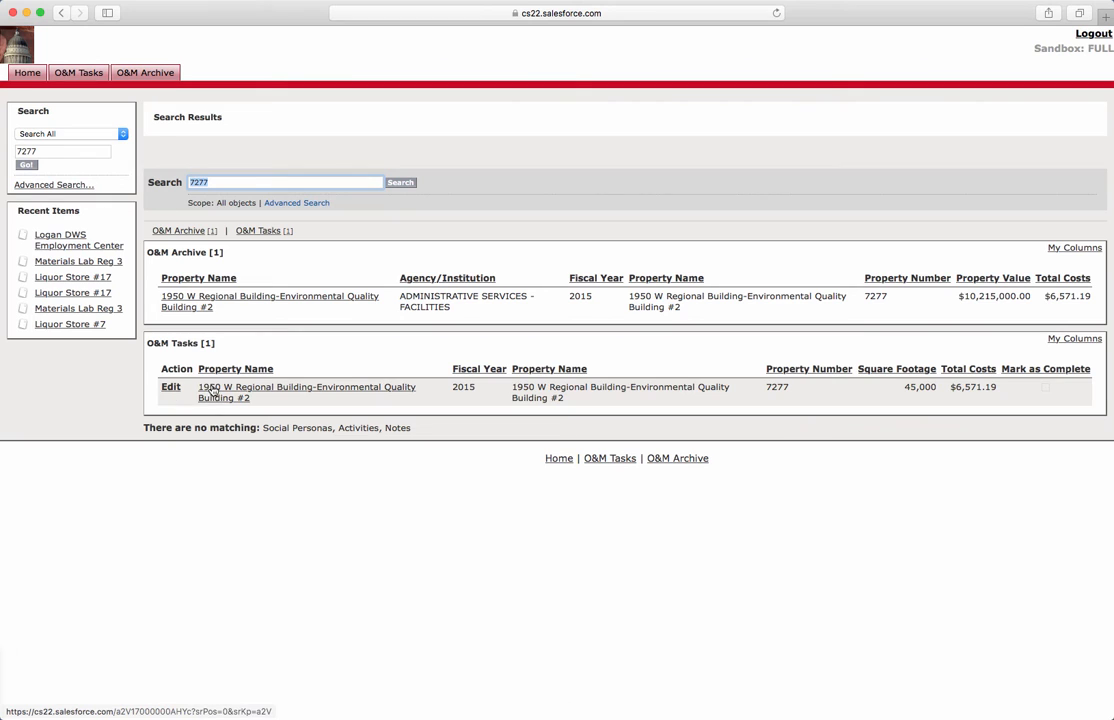
# Step: Open the 1950 W Regional Building-Environmental Quality Building #2 task and inspect its cost field help notes
pyautogui.click(214, 392)
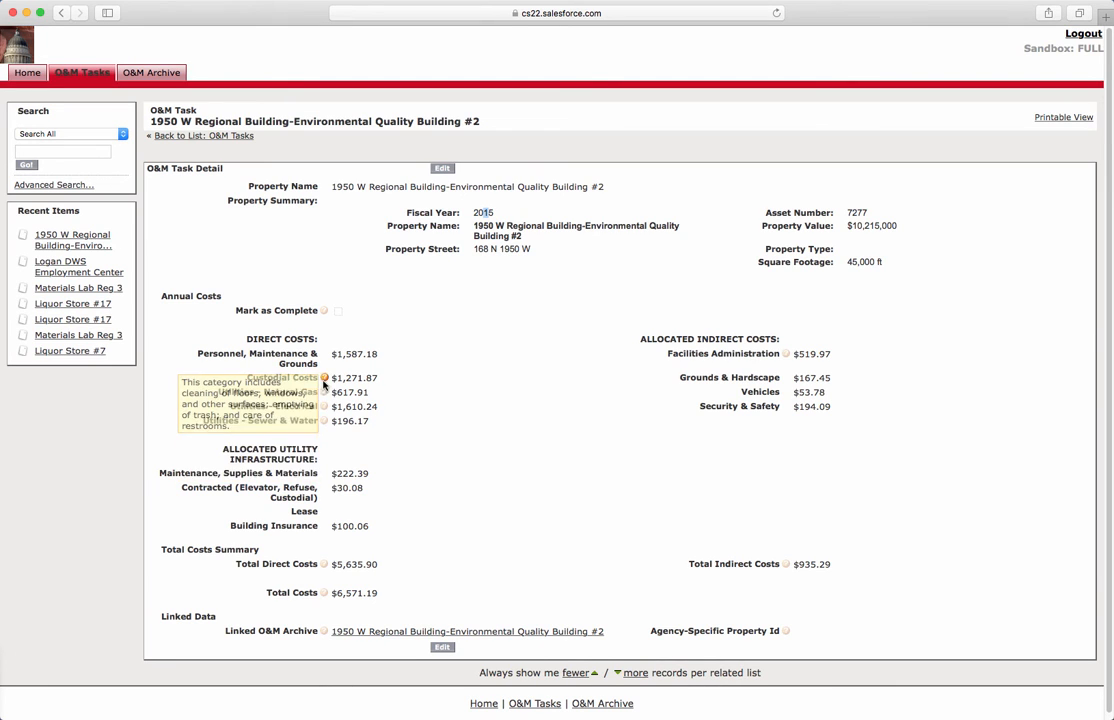
pyautogui.moveTo(326, 392)
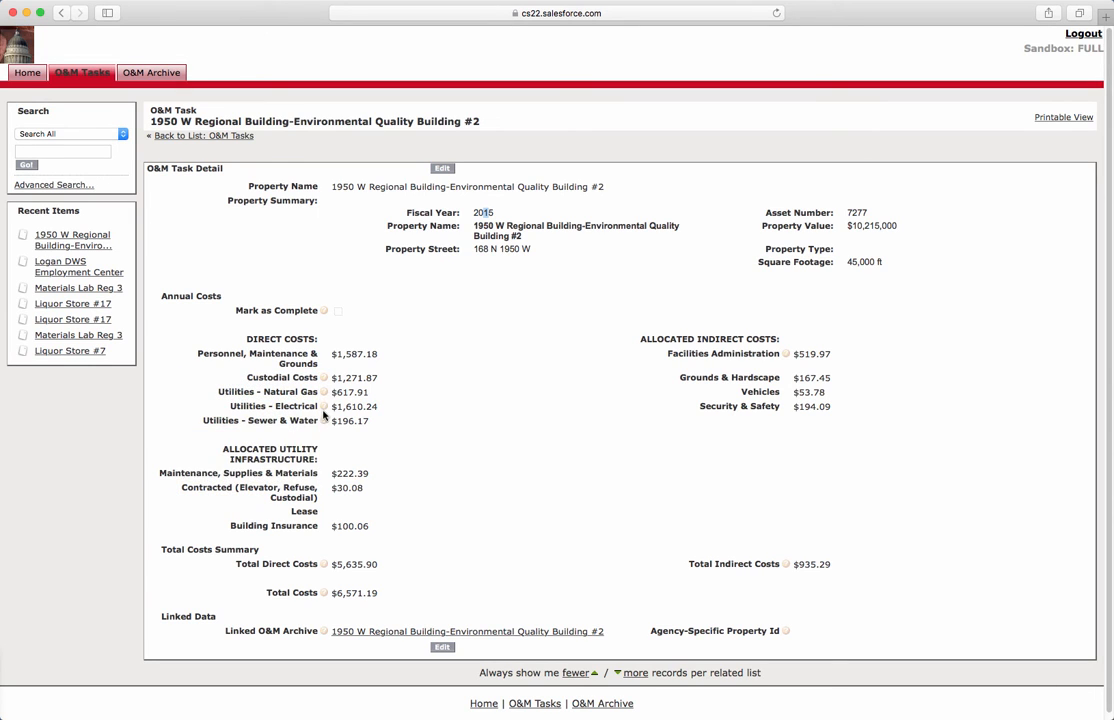
pyautogui.moveTo(324, 422)
# Step: Return to the Tasks To Do list sorted Z–A by property name, led by Workforce Services Metro
pyautogui.click(84, 74)
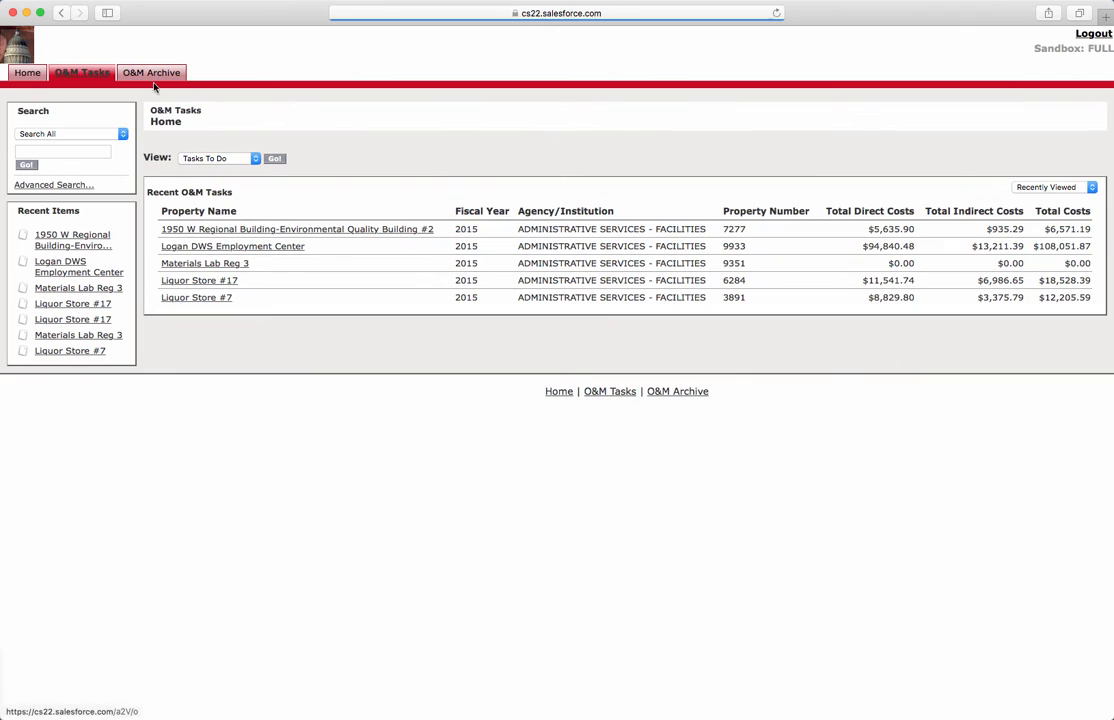
pyautogui.click(252, 161)
pyautogui.click(252, 161)
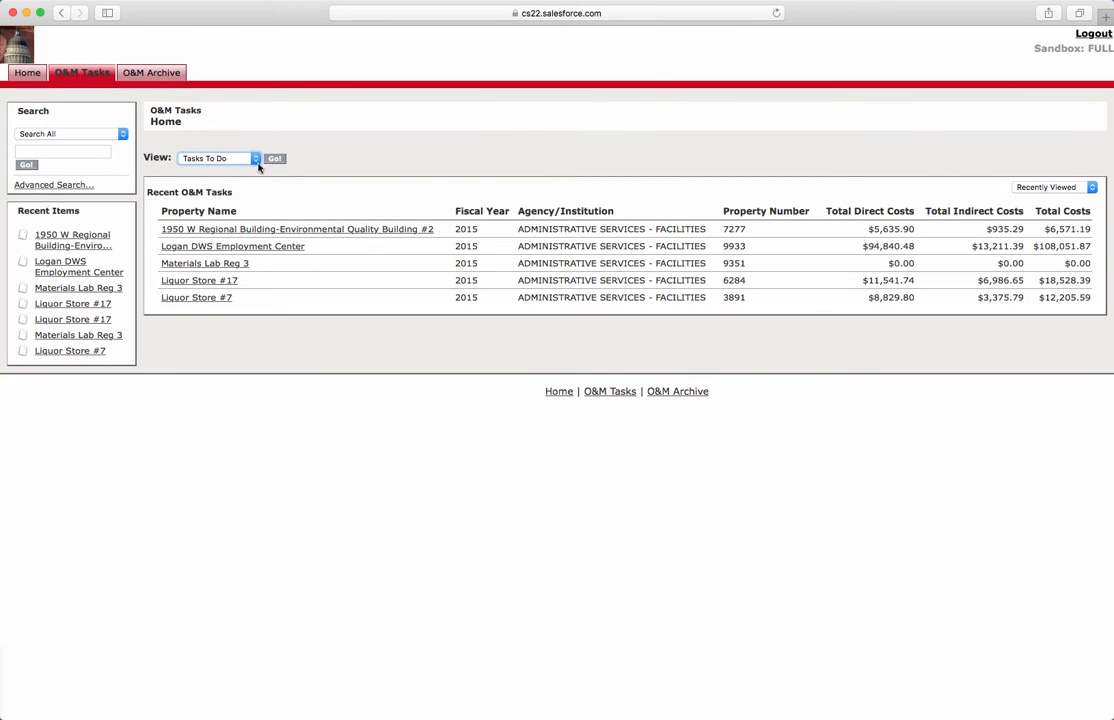
pyautogui.click(274, 159)
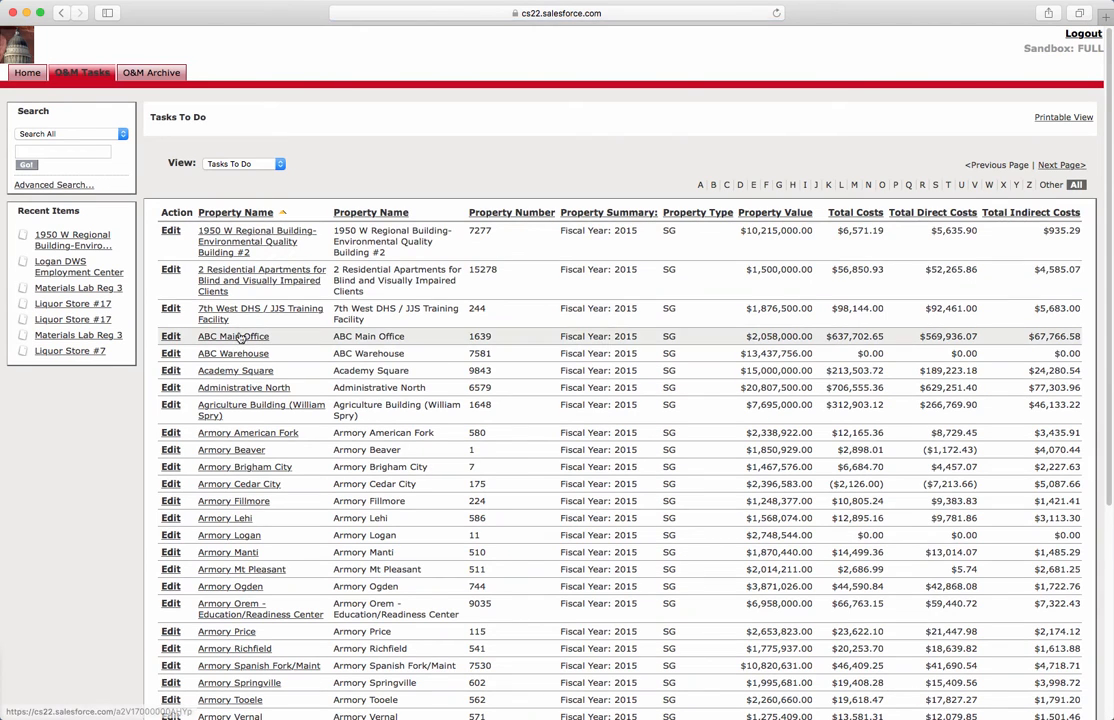
pyautogui.click(231, 212)
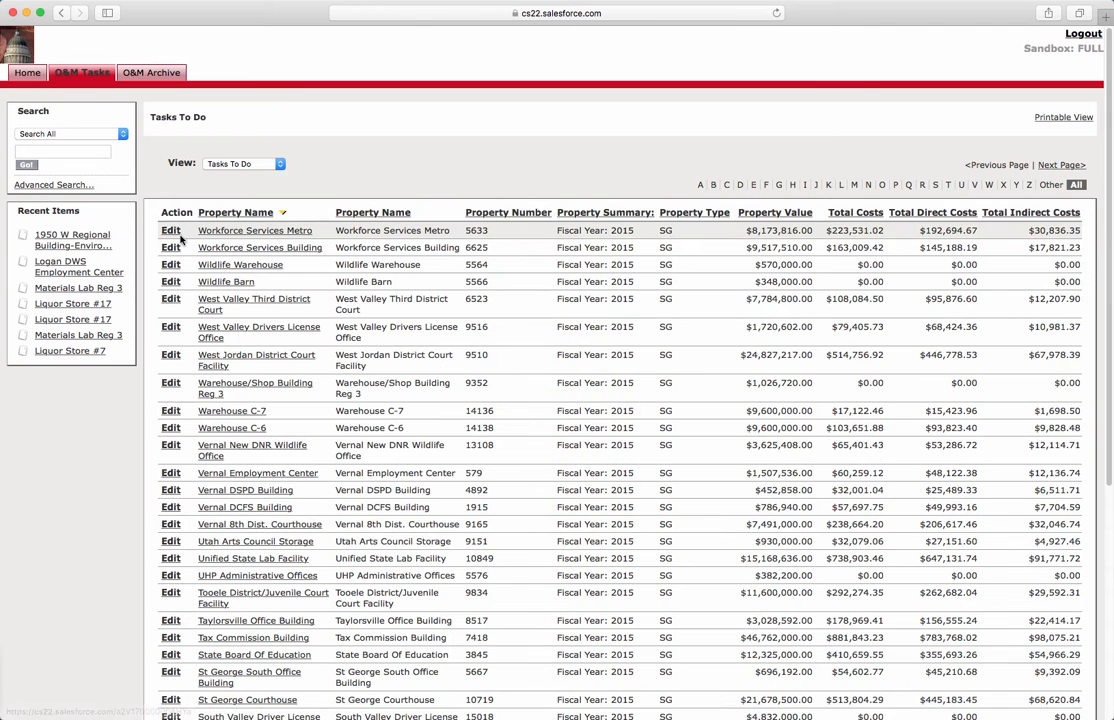
# Step: Edit the Workforce Services Metro task, tick Mark as Complete, and save it
pyautogui.click(170, 231)
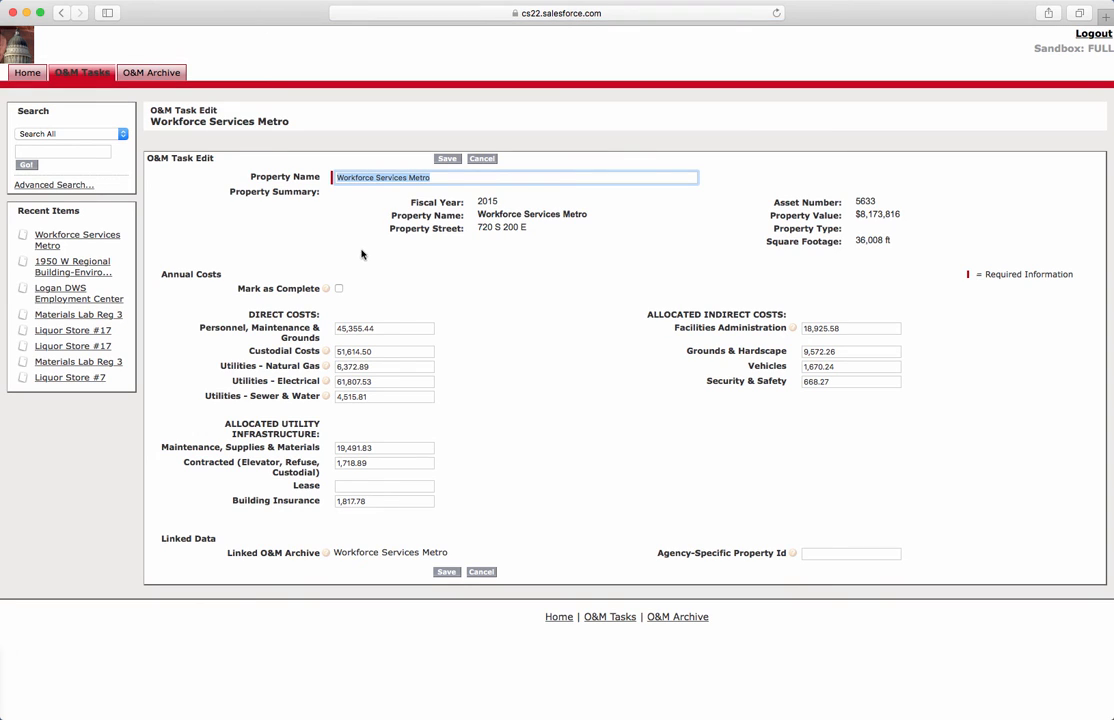
pyautogui.click(378, 325)
pyautogui.click(380, 348)
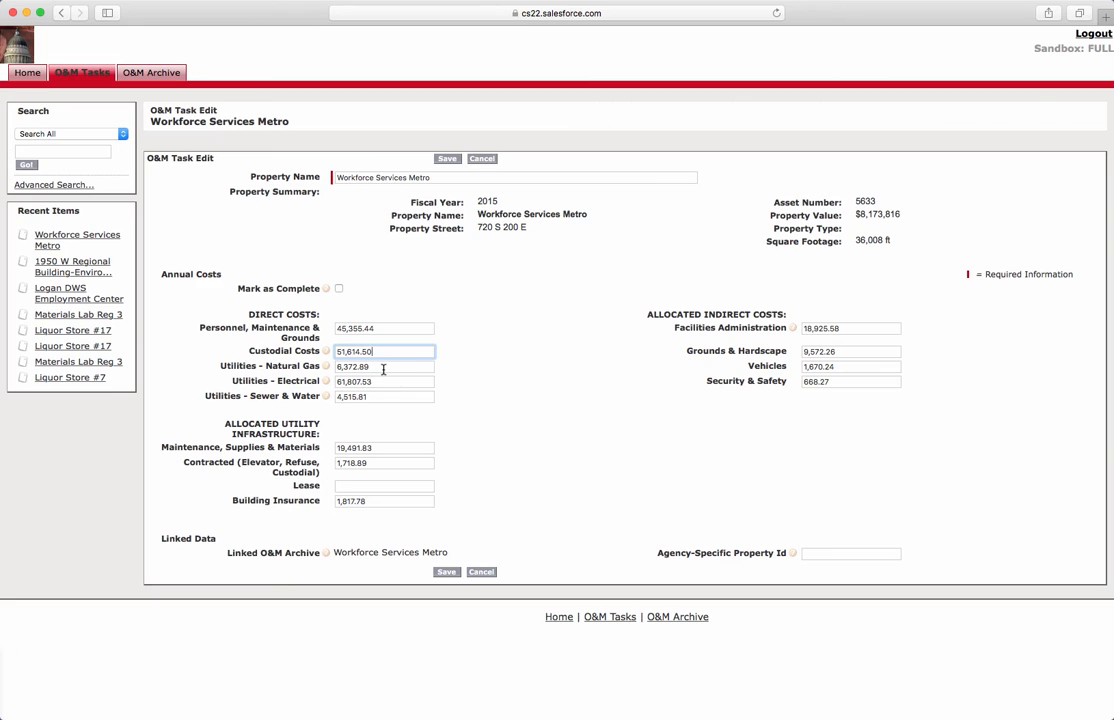
pyautogui.click(383, 369)
pyautogui.click(383, 381)
pyautogui.click(341, 389)
pyautogui.click(348, 384)
pyautogui.doubleClick(348, 384)
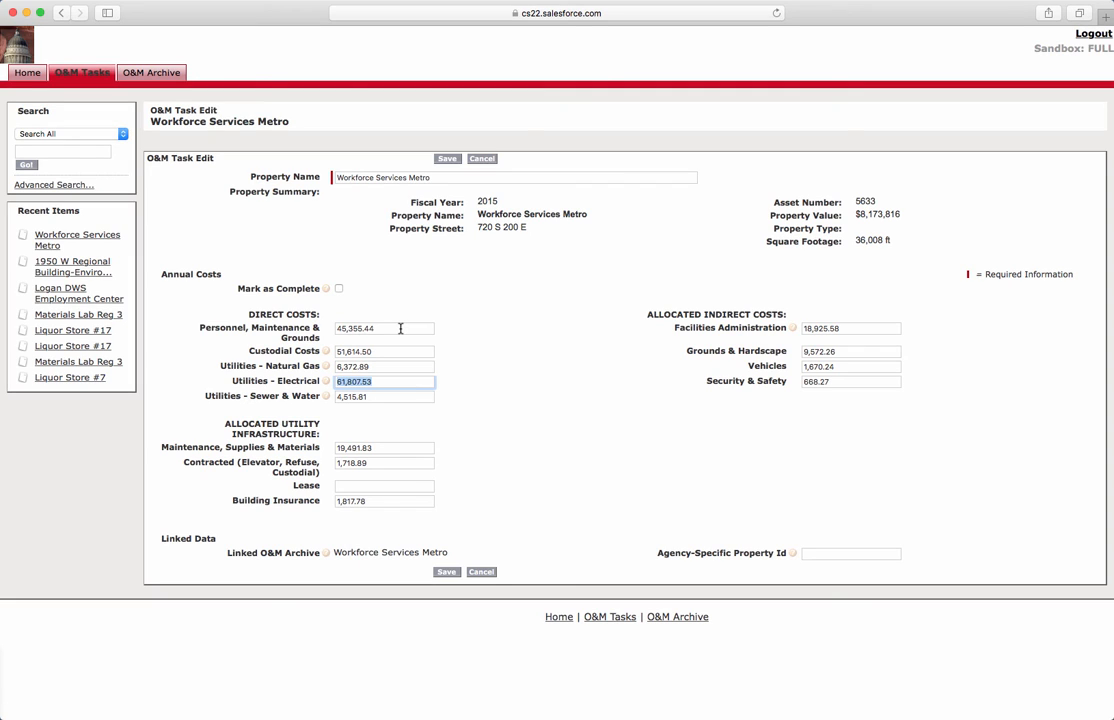
pyautogui.click(339, 289)
pyautogui.click(450, 572)
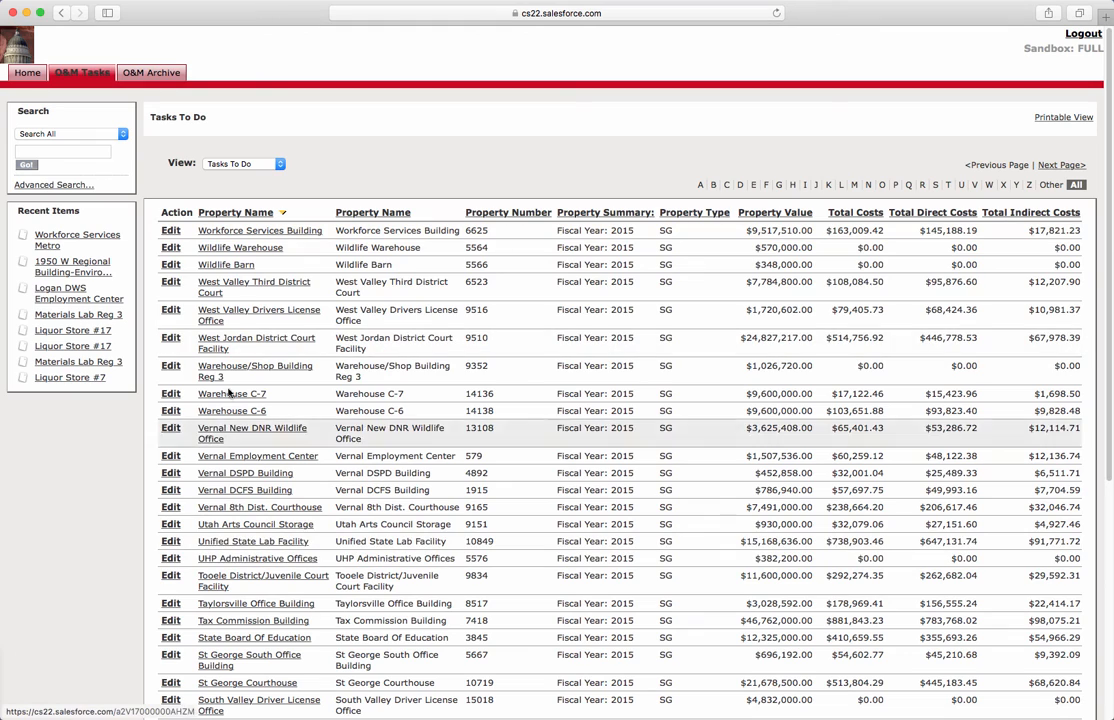
# Step: Check the Completed Tasks view listing only Workforce Services Metro, then return to Tasks To Do
pyautogui.click(252, 166)
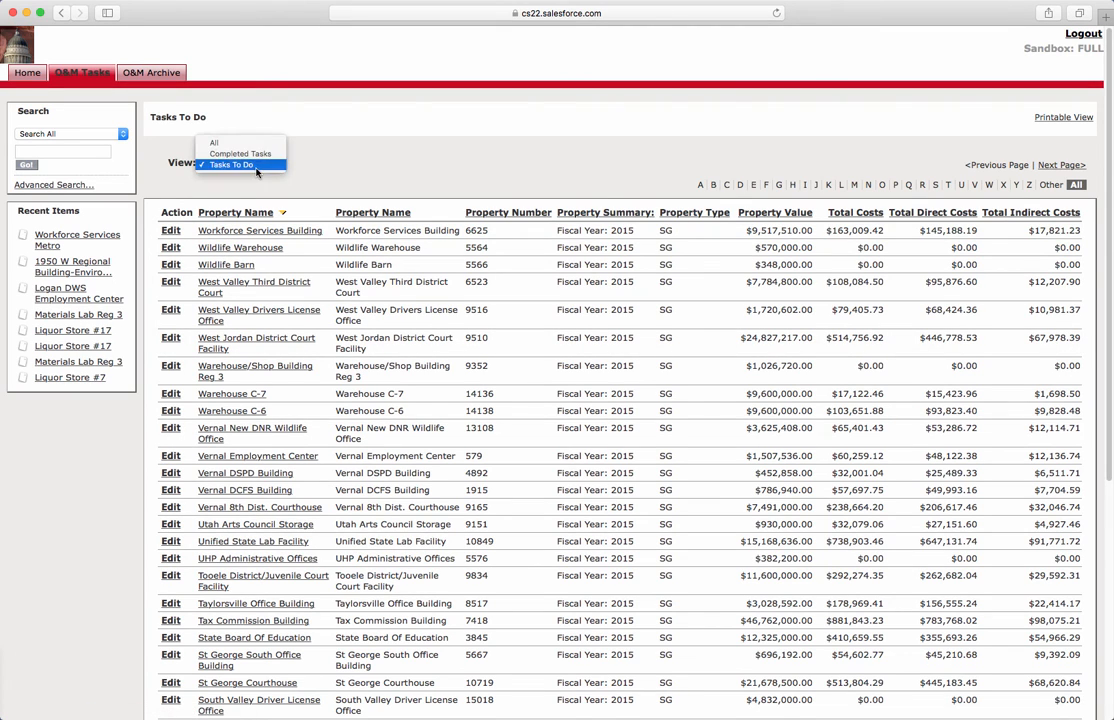
pyautogui.click(240, 153)
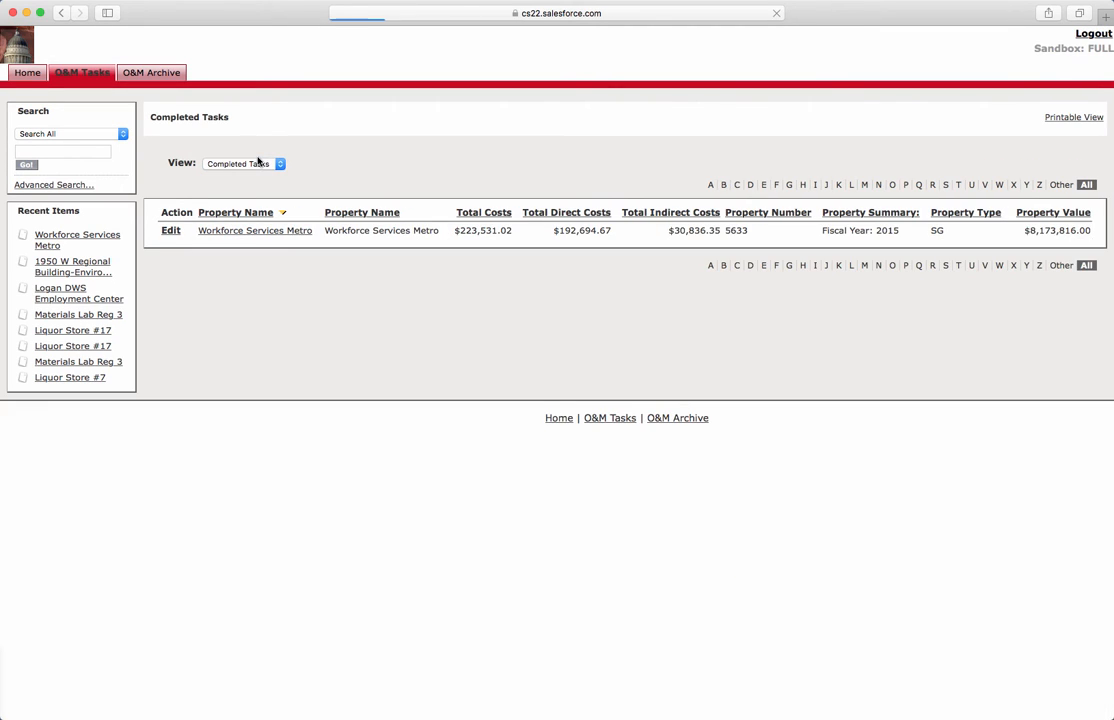
pyautogui.click(281, 166)
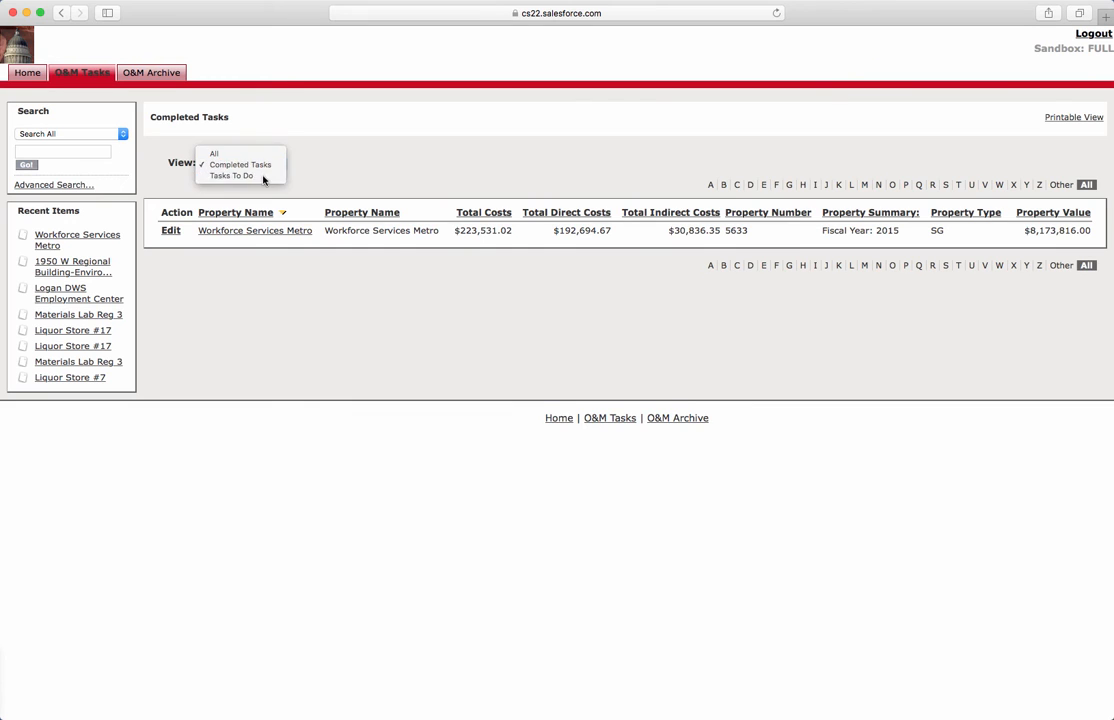
pyautogui.click(260, 176)
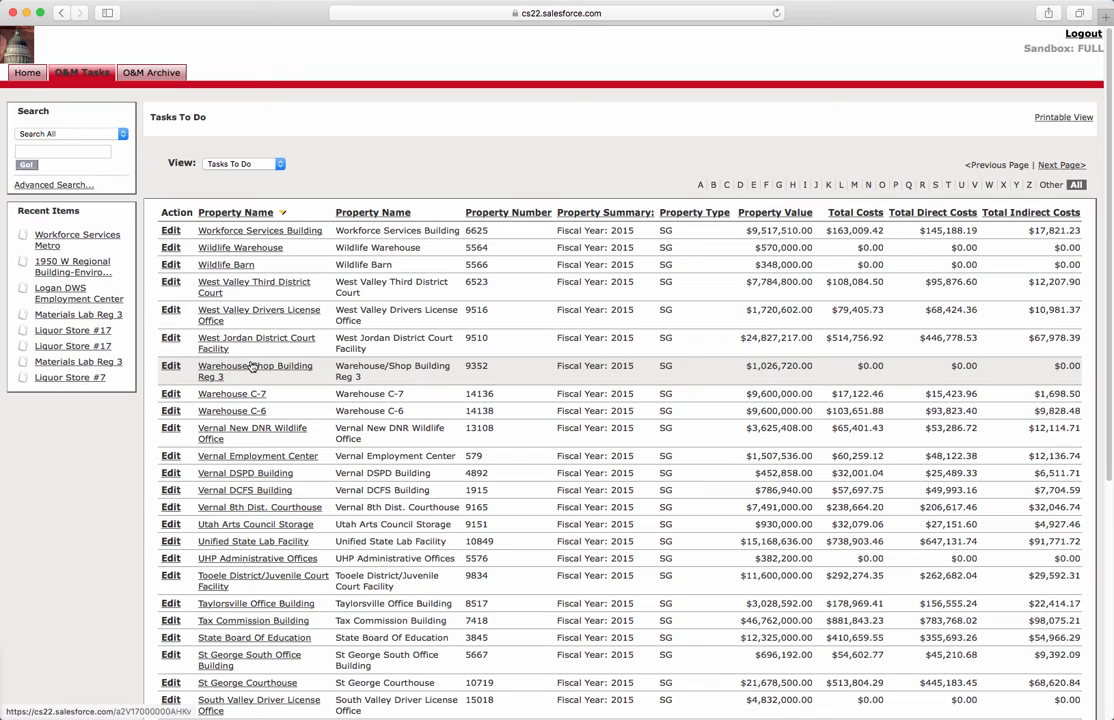
pyautogui.click(234, 166)
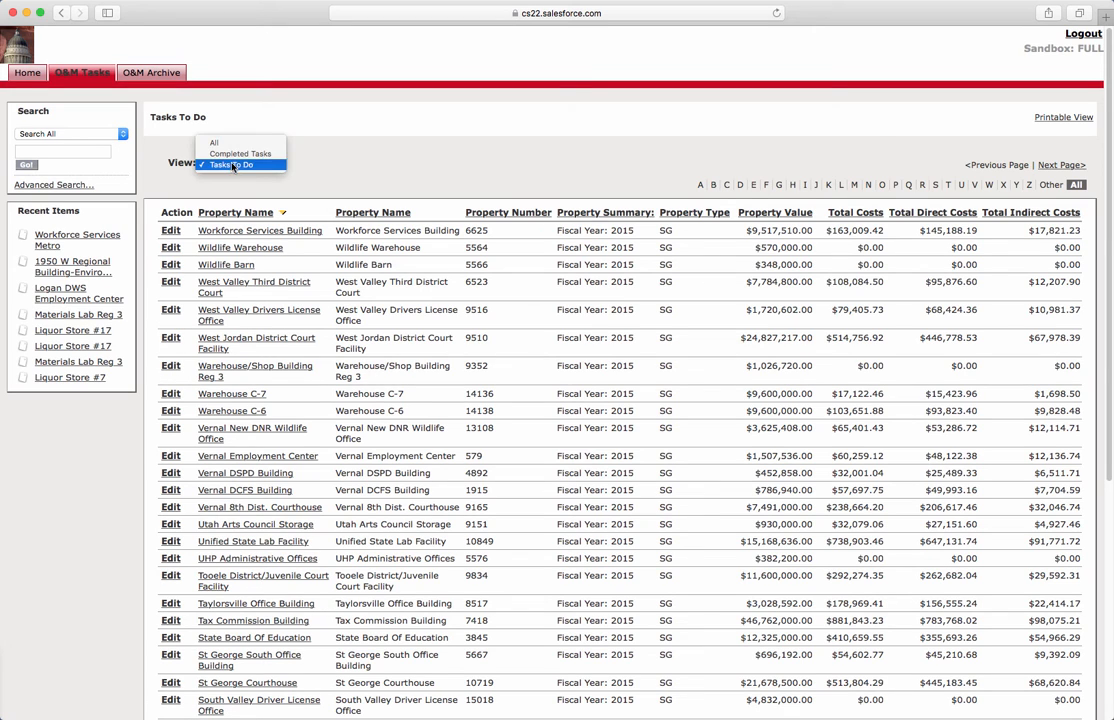
pyautogui.click(231, 166)
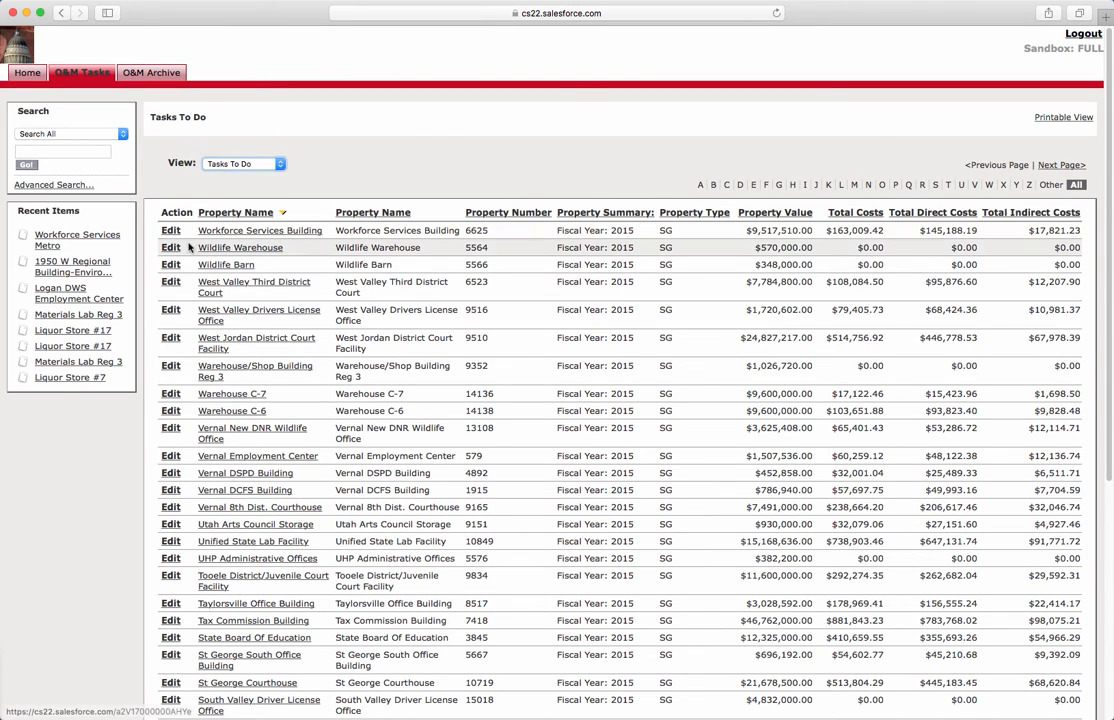
# Step: Give Workforce Services Building the Agency-Specific Property Id 12345 and save the task
pyautogui.click(171, 230)
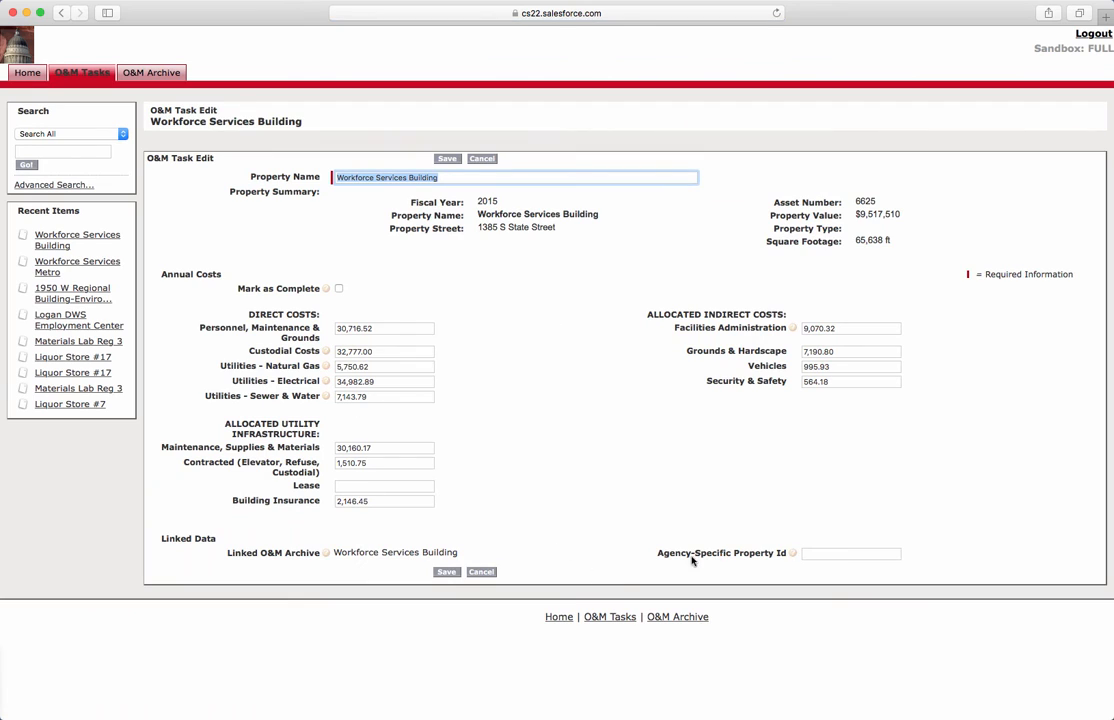
pyautogui.click(818, 555)
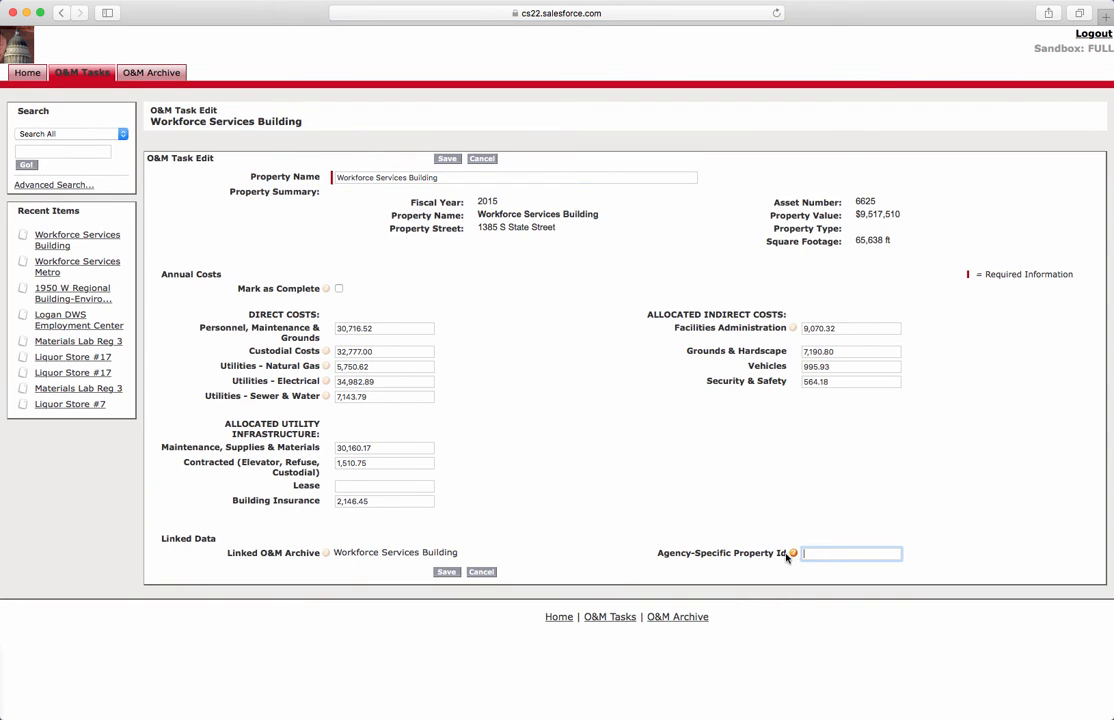
pyautogui.moveTo(795, 555)
pyautogui.write('23')
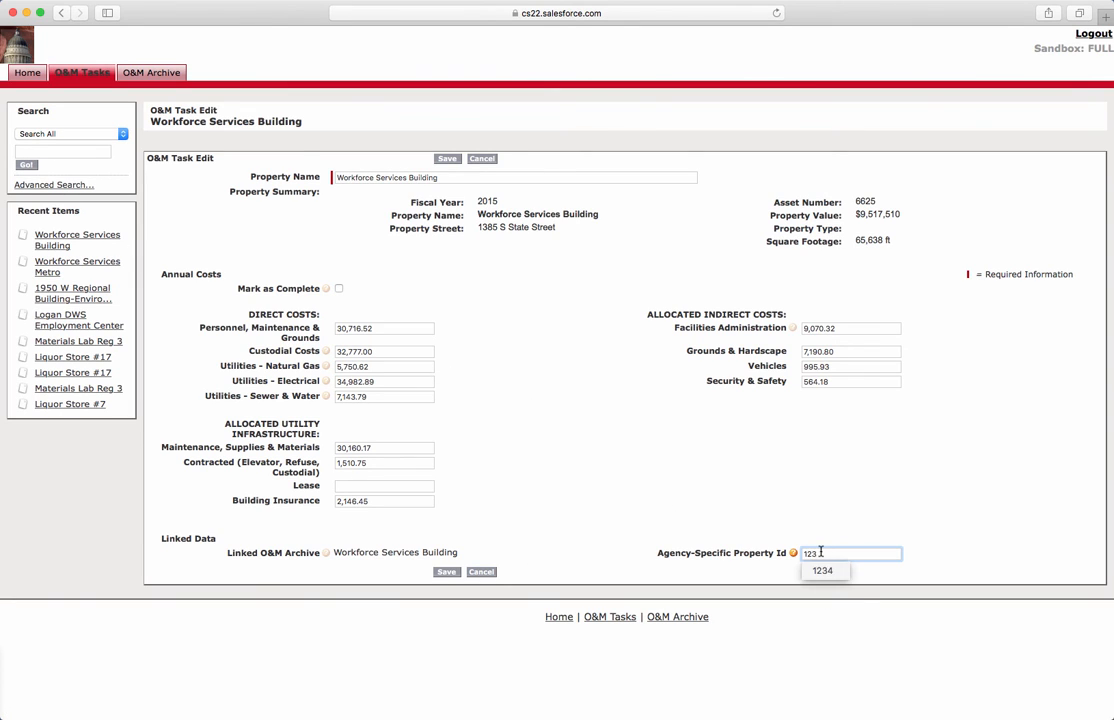
pyautogui.write('45')
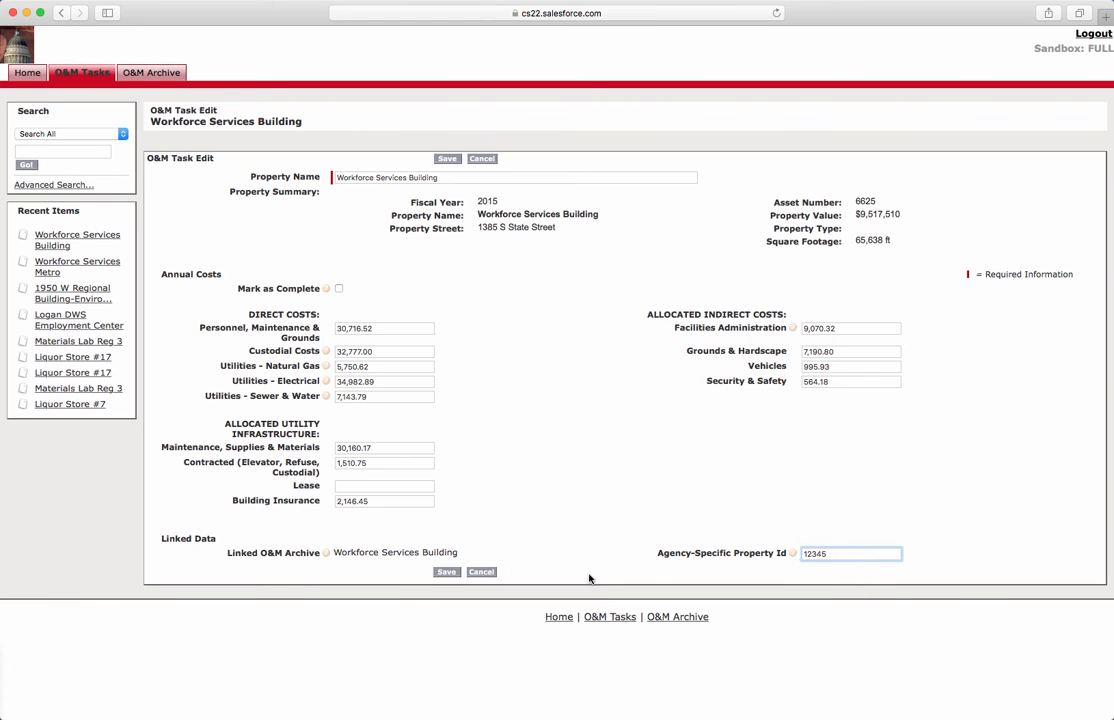
pyautogui.click(445, 573)
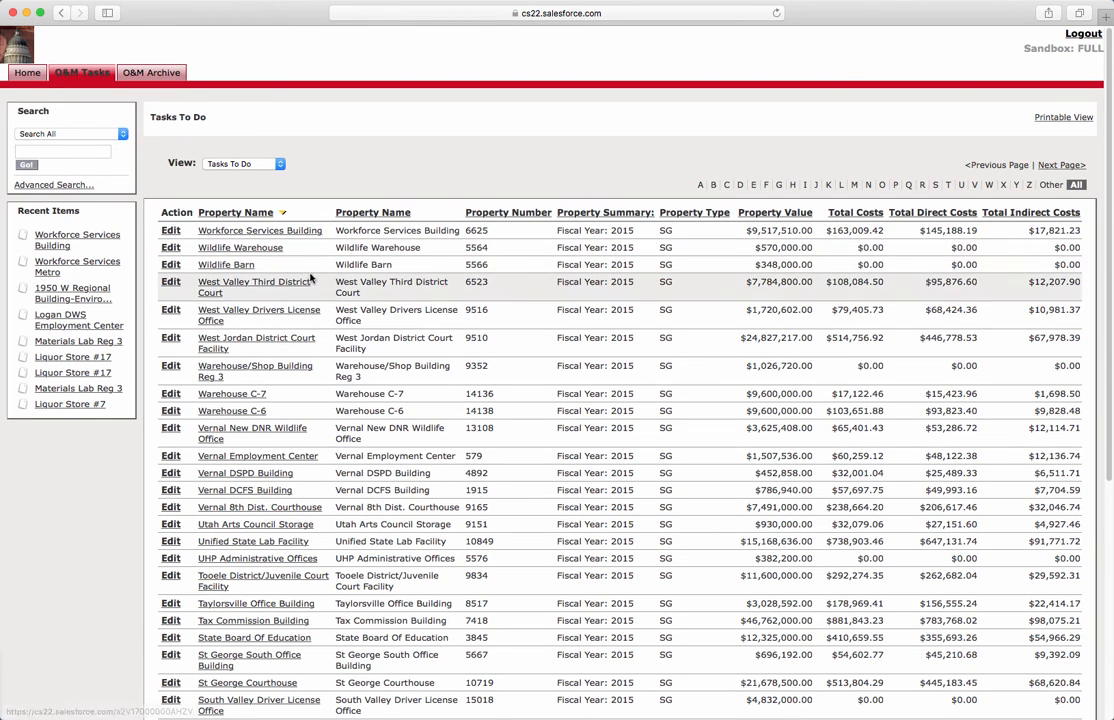
# Step: Search for 12345 to find Workforce Services Building, then return to the O&M Tasks home
pyautogui.click(76, 149)
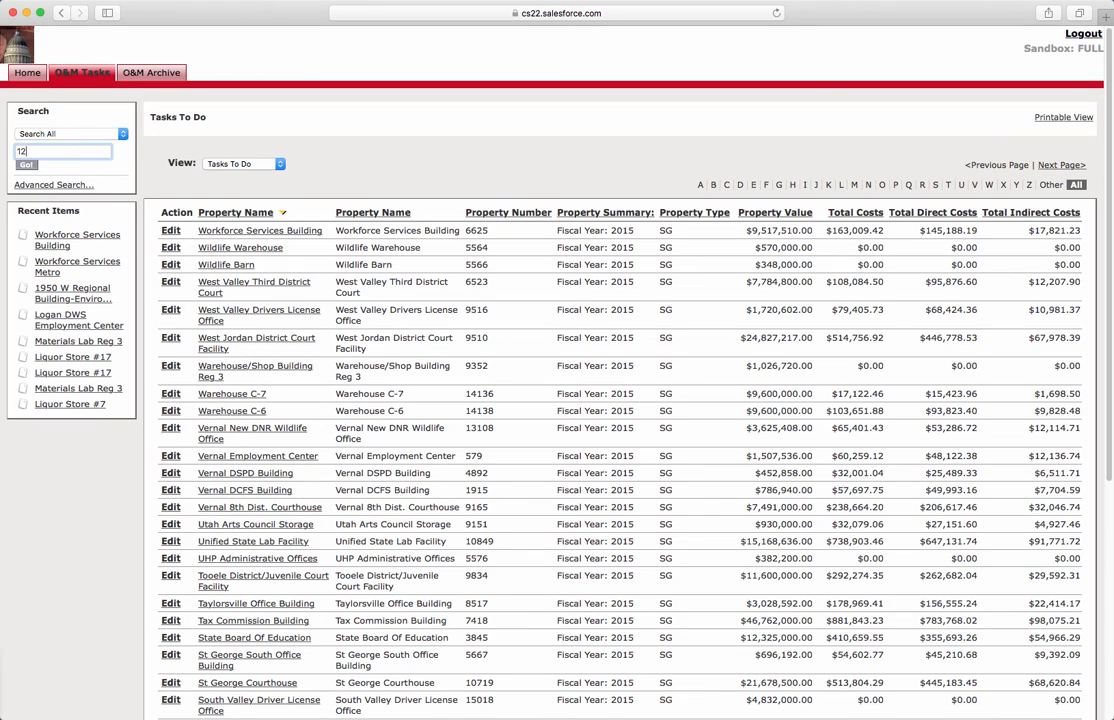
pyautogui.press('Return')
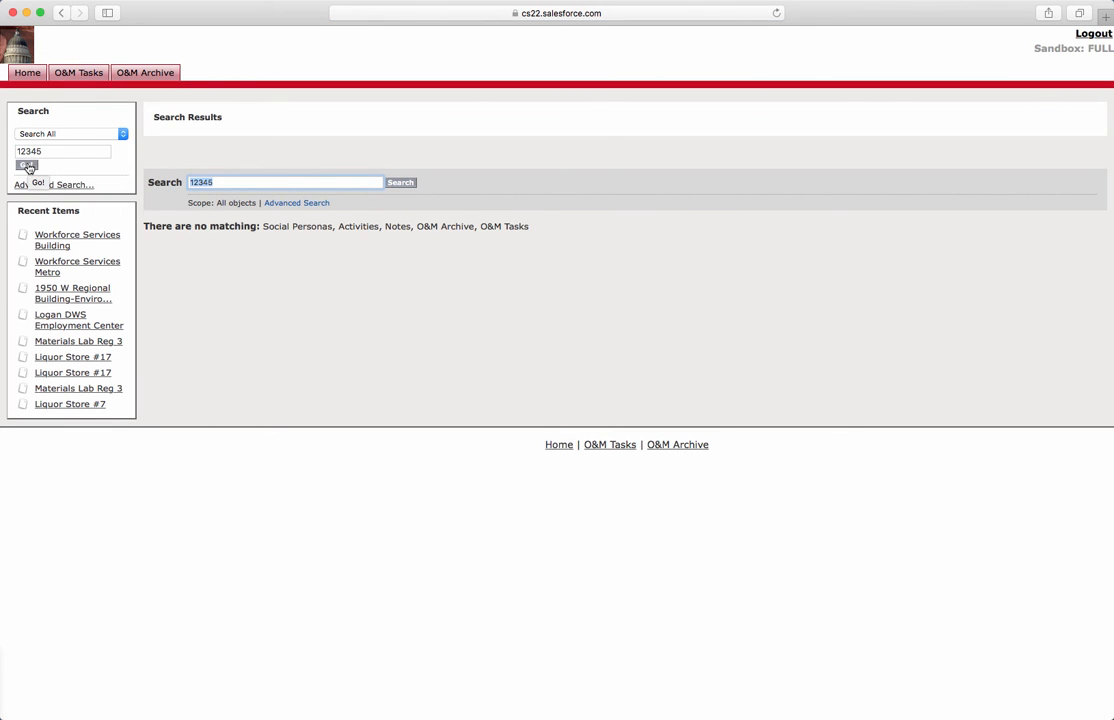
pyautogui.click(27, 165)
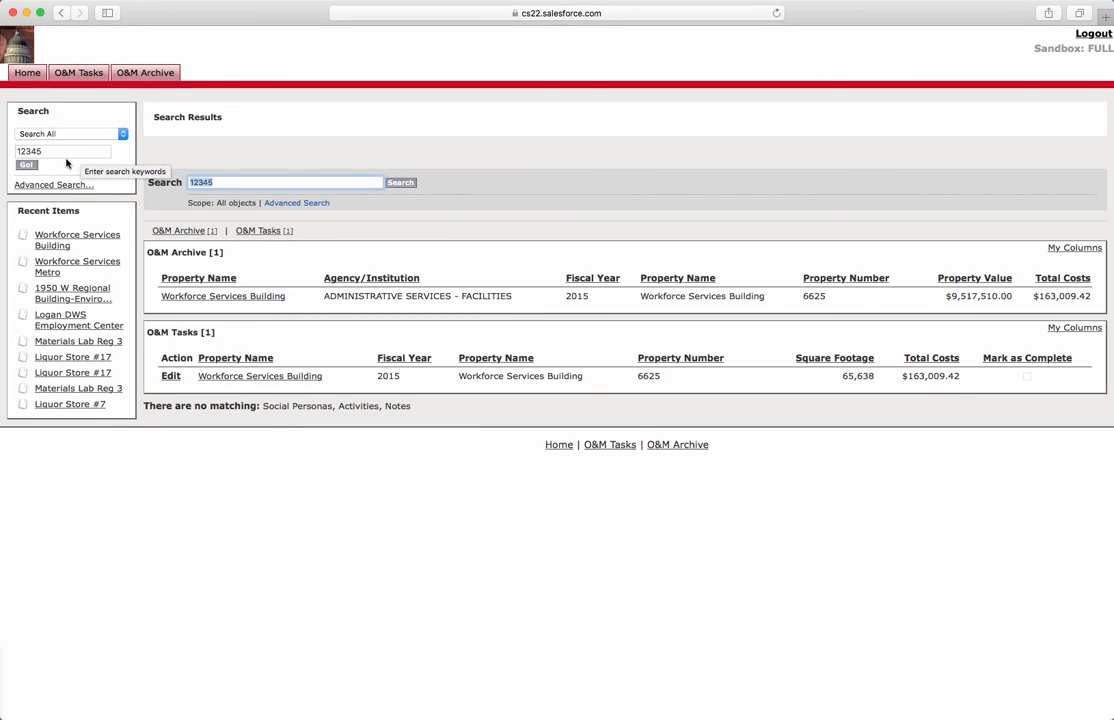
pyautogui.click(85, 75)
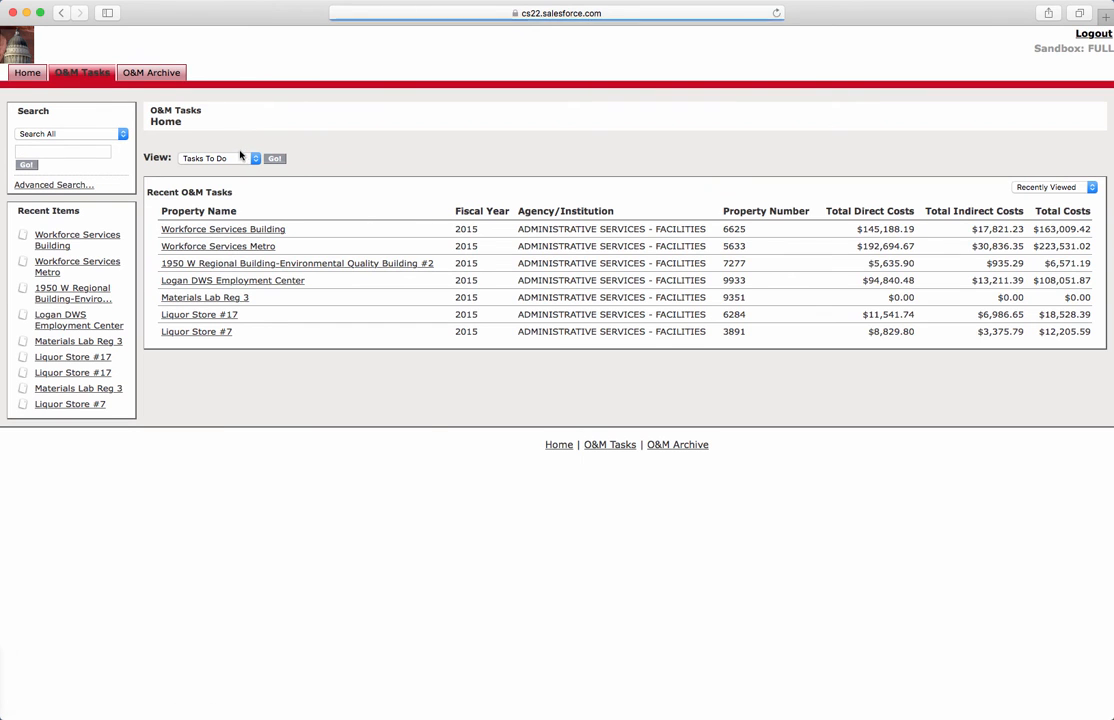
# Step: Apply the Tasks To Do view, then go to the 2015 O&M Archive home page
pyautogui.click(274, 159)
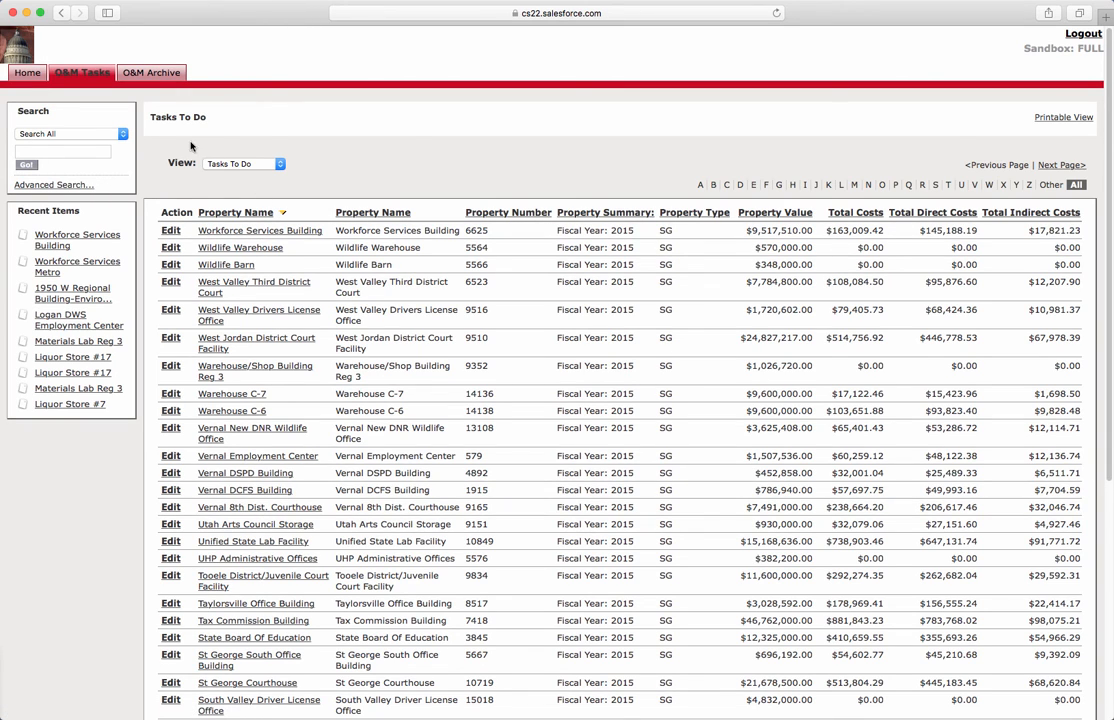
pyautogui.click(140, 72)
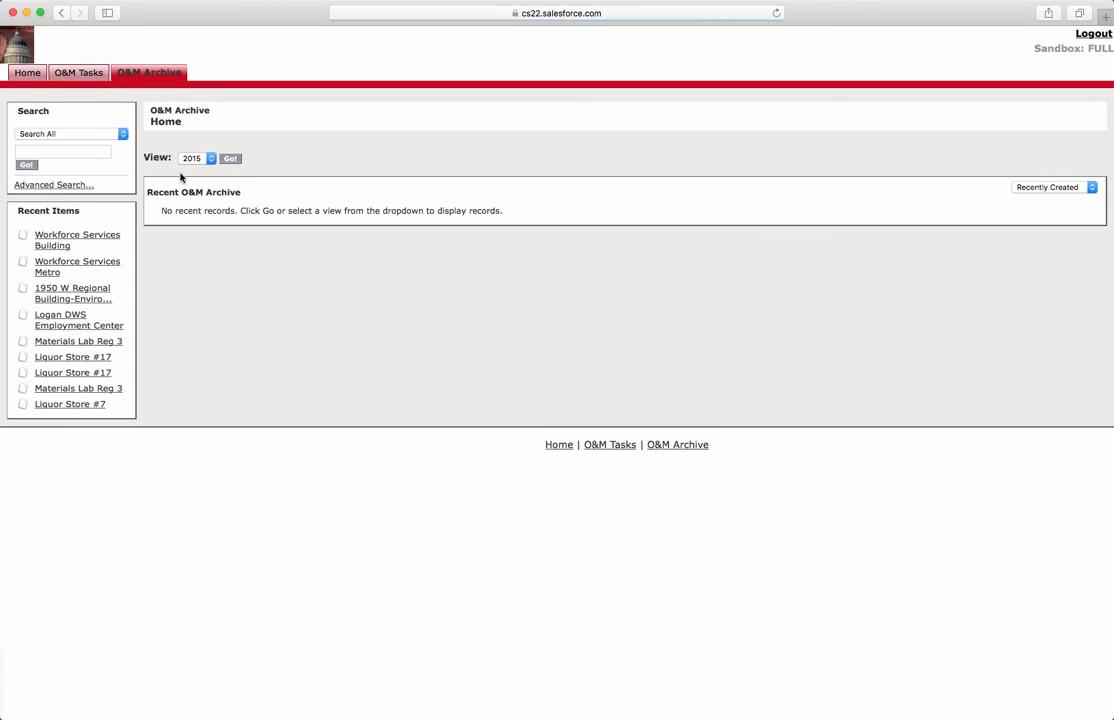
# Step: Show the 2015 archive view and open the Liquor Store #17 archive record
pyautogui.click(205, 158)
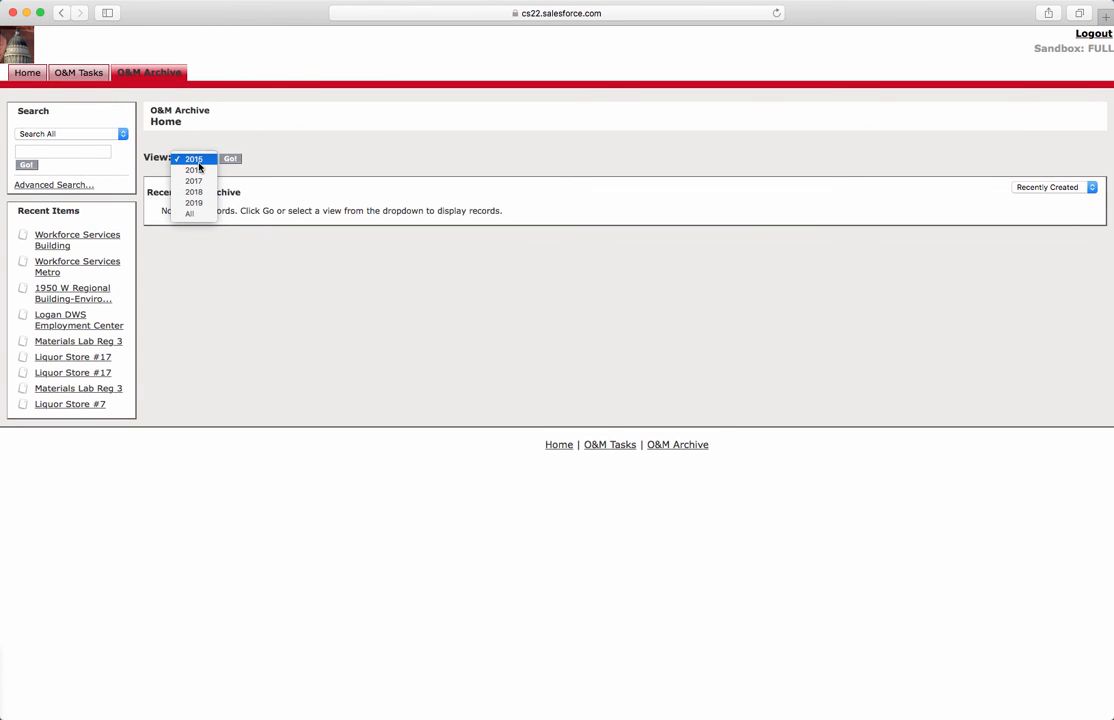
pyautogui.click(195, 159)
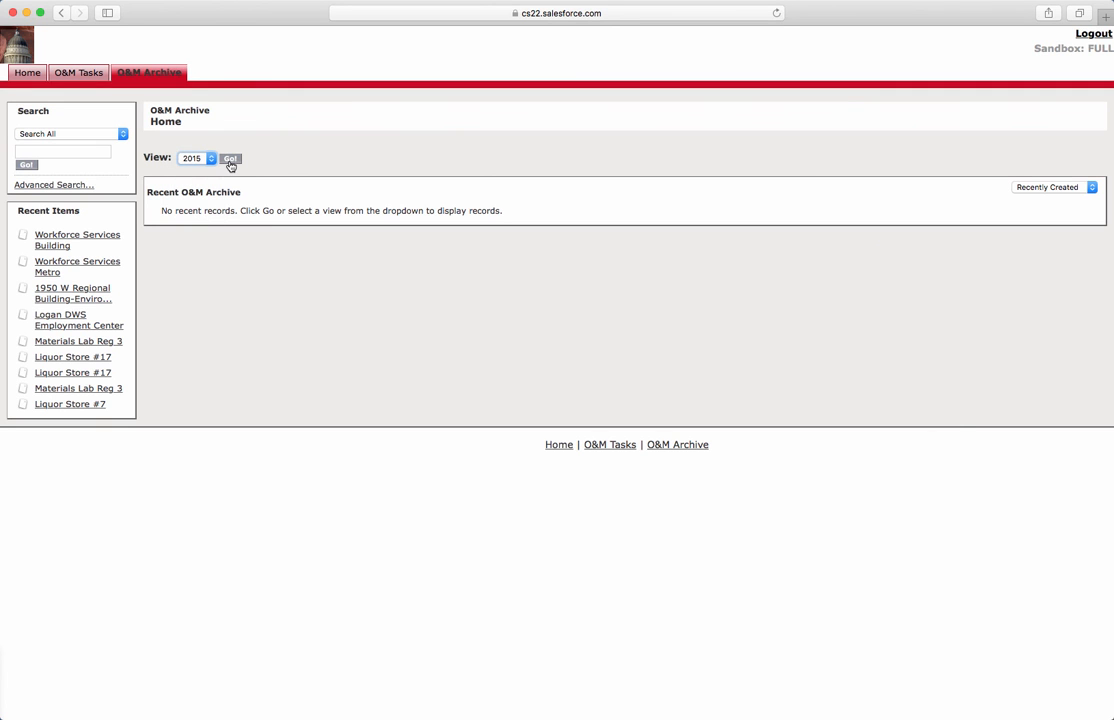
pyautogui.click(230, 159)
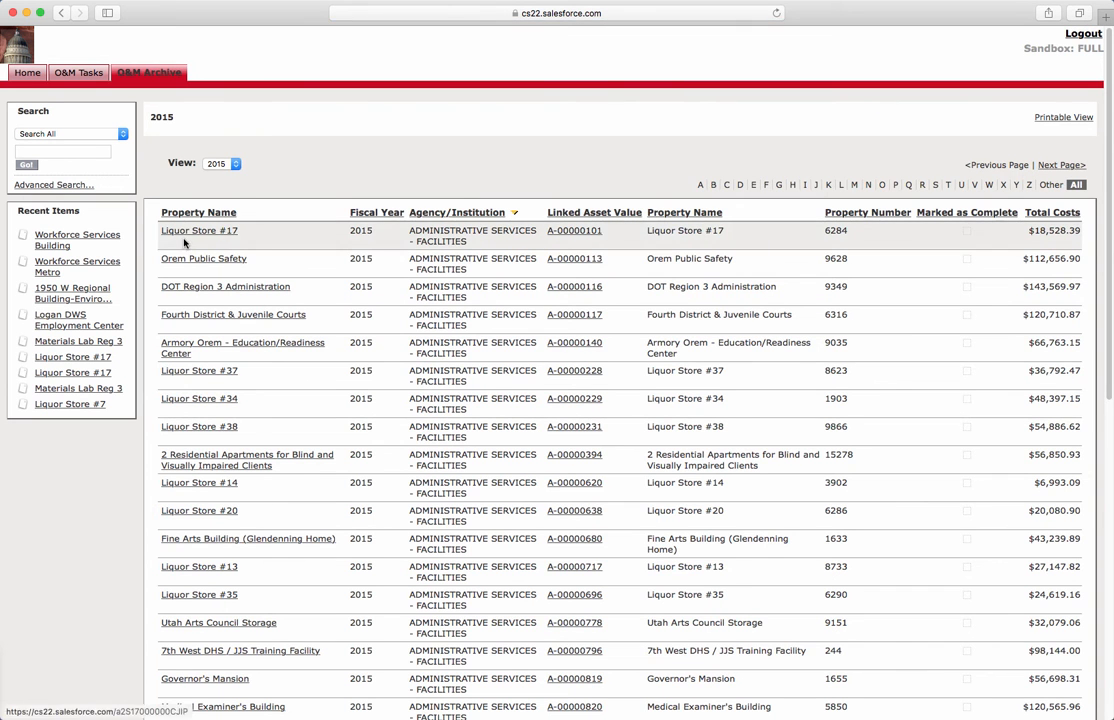
pyautogui.click(195, 233)
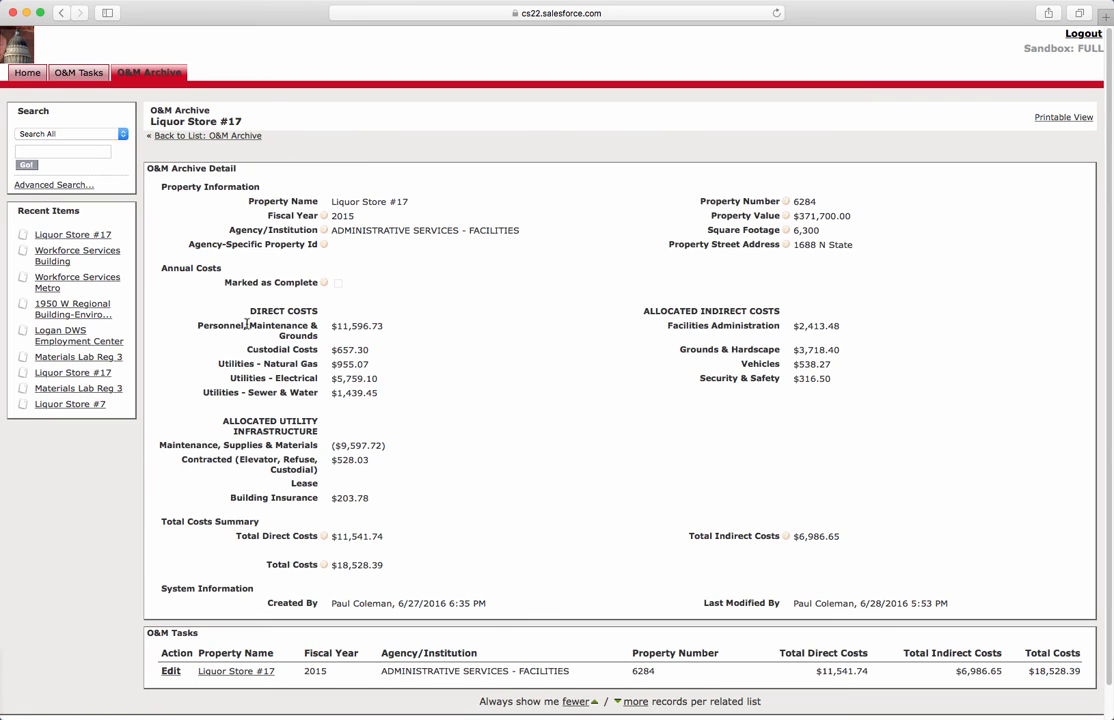
# Step: View the linked Liquor Store #17 task, return to the archive, then log out from O&M Tasks home
pyautogui.click(243, 672)
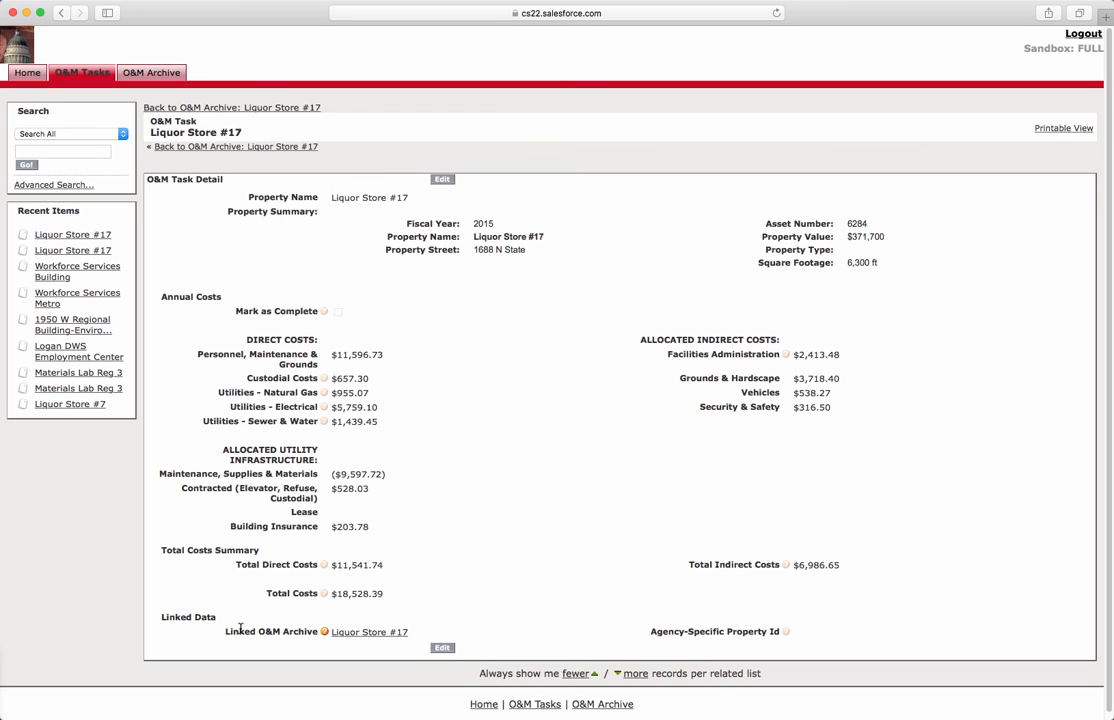
pyautogui.click(368, 634)
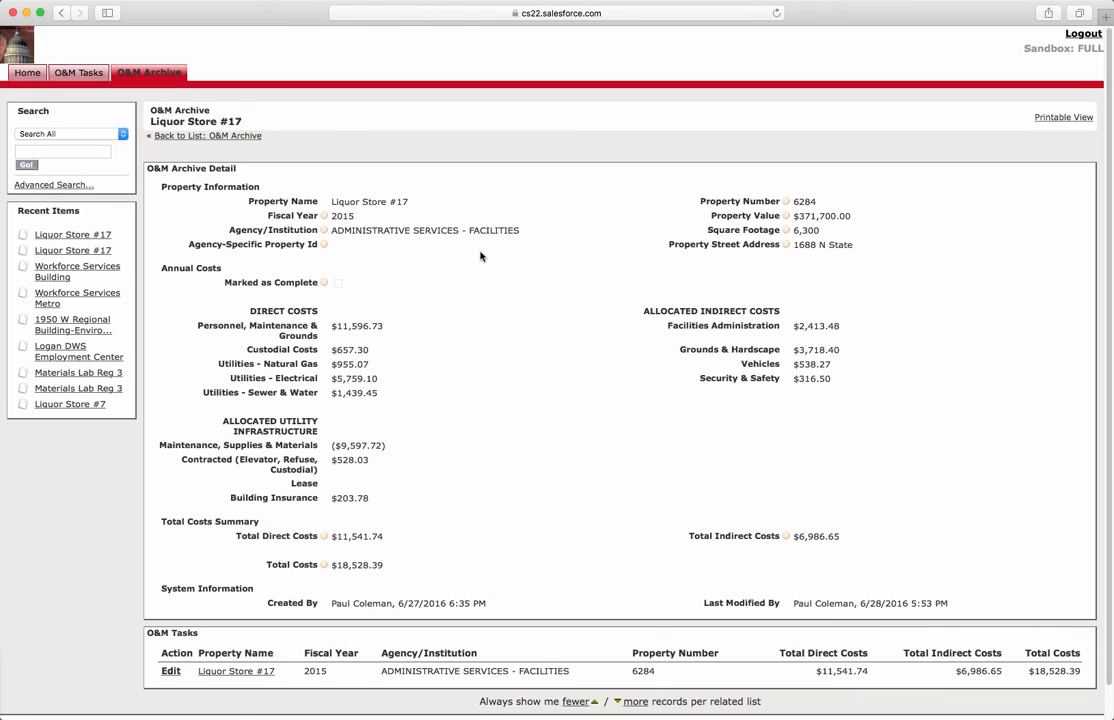
pyautogui.click(78, 72)
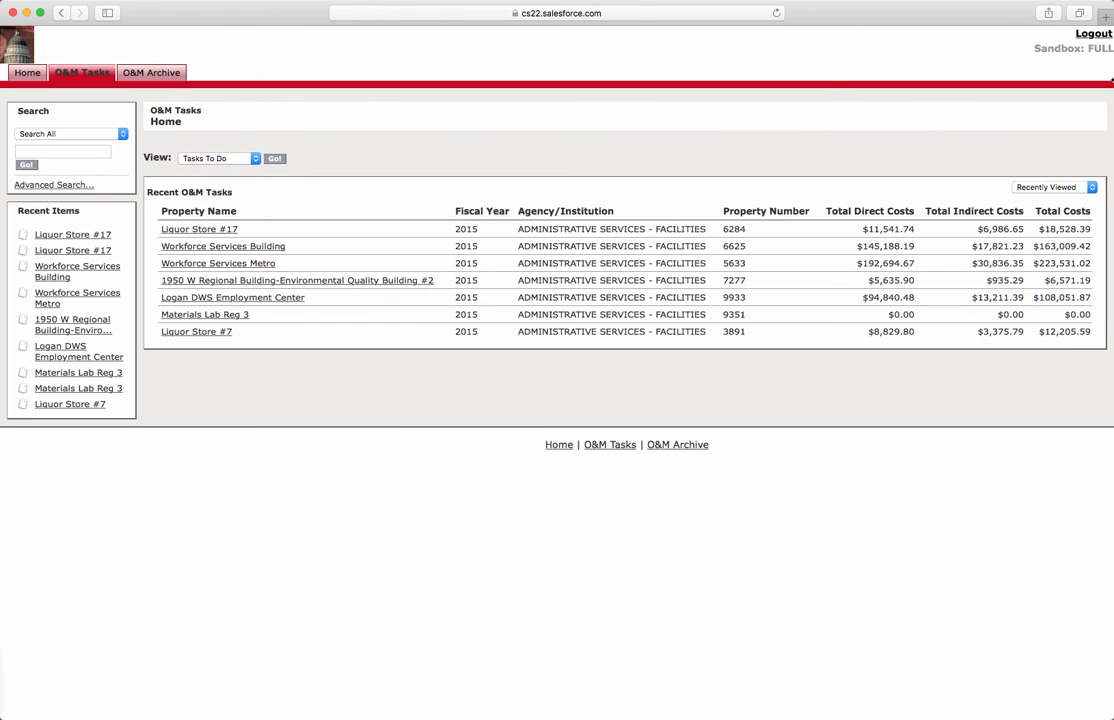
pyautogui.click(1093, 33)
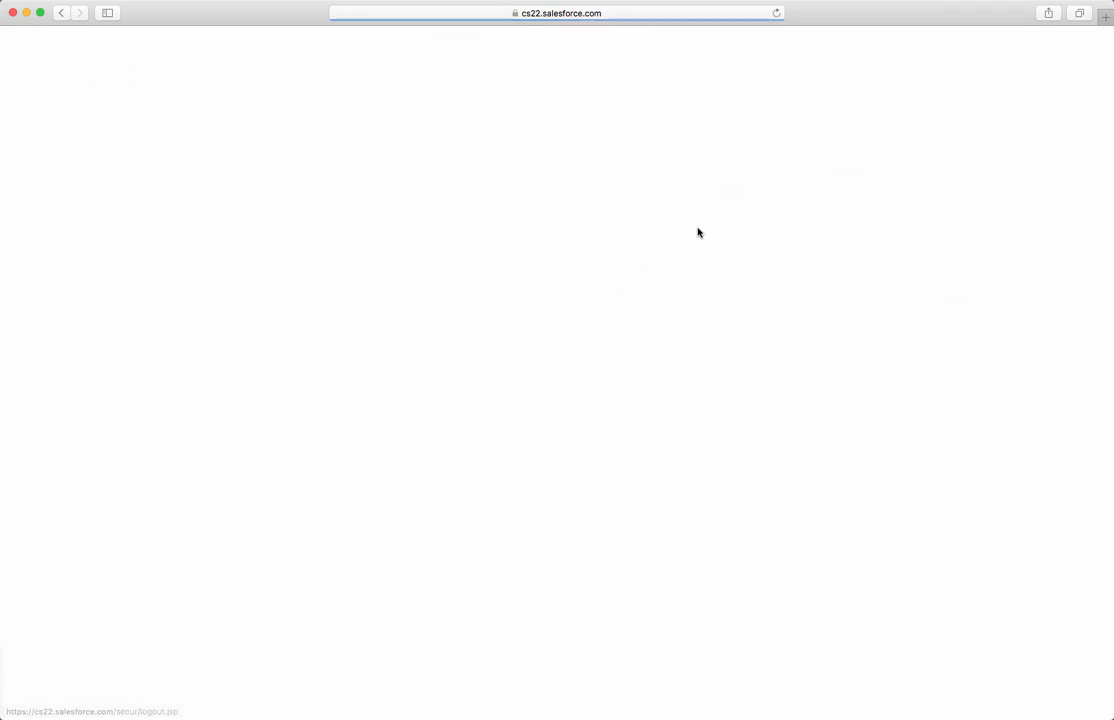